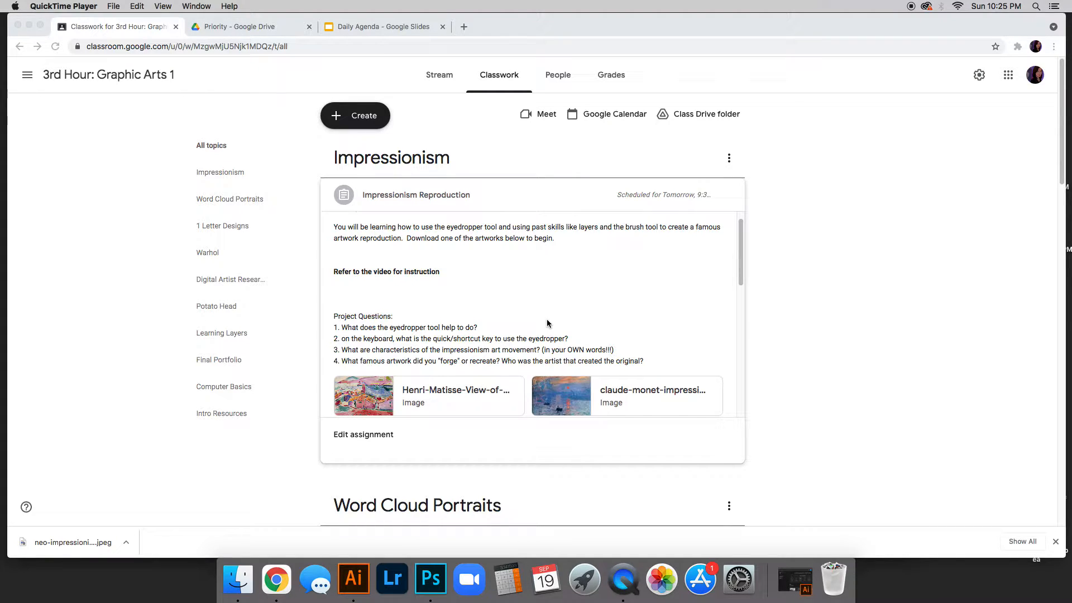
# Preview several of the artwork images attached to the Impressionism Reproduction assignment, starting with the Claude Monet painting, and return to the assignment
pyautogui.scroll(-3, 555, 319)
pyautogui.scroll(-2, 561, 316)
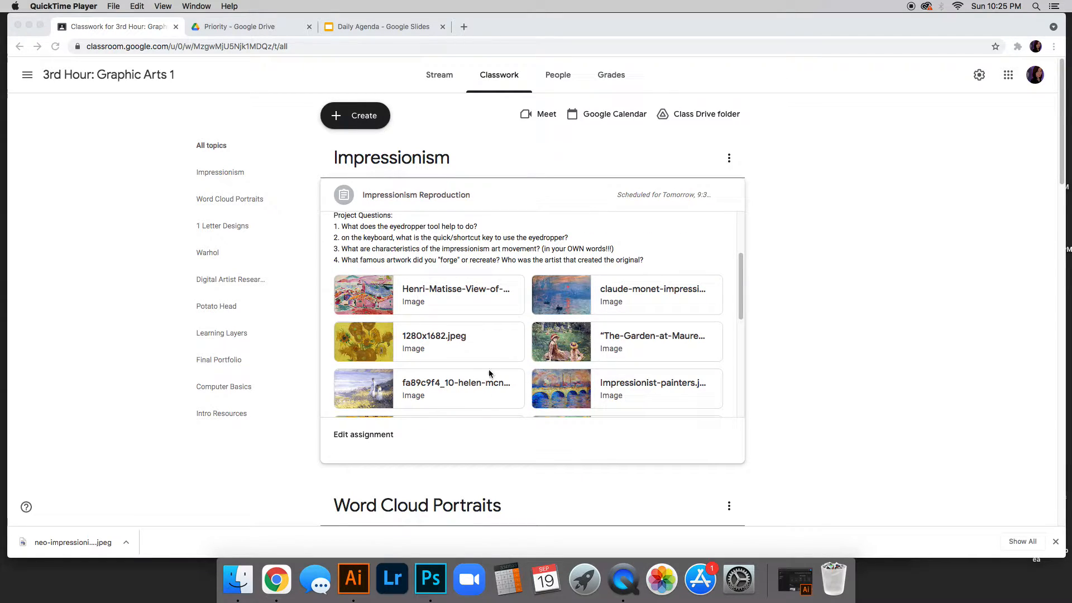
pyautogui.click(561, 302)
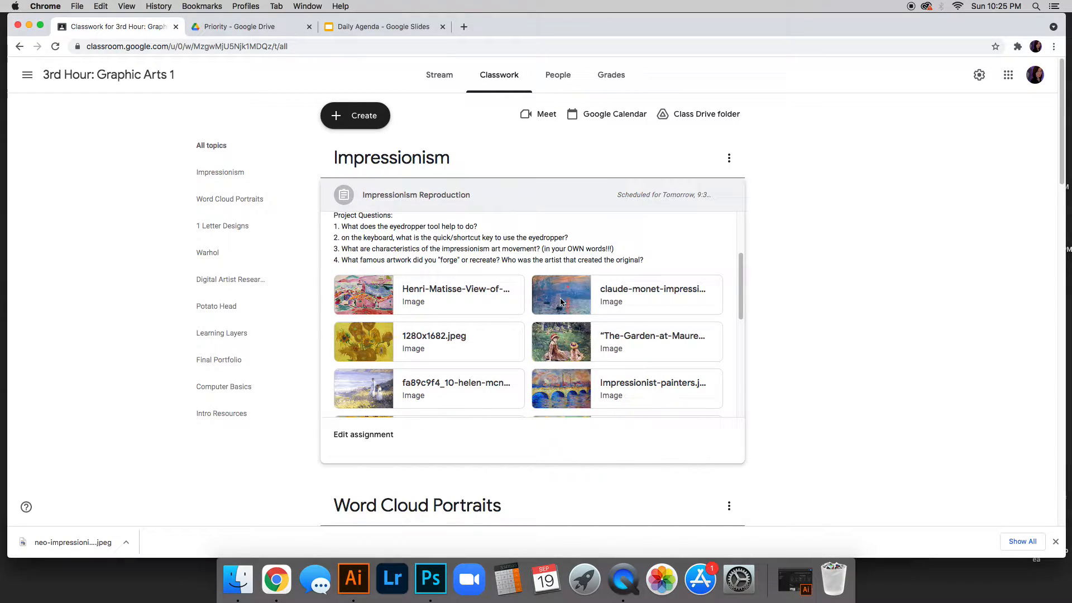
pyautogui.click(561, 302)
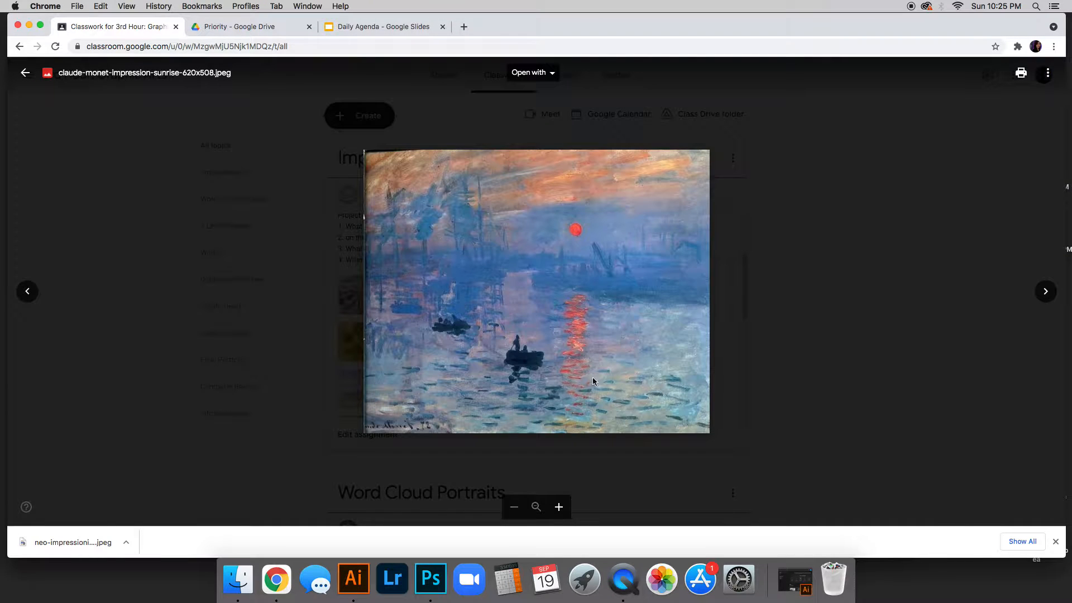
pyautogui.click(1049, 295)
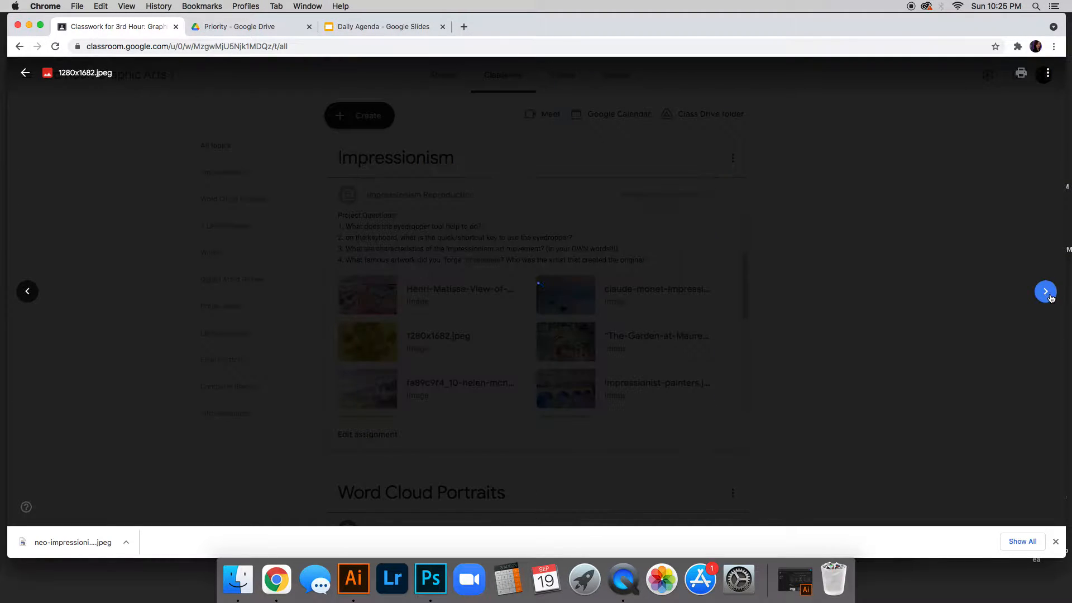
pyautogui.click(1049, 298)
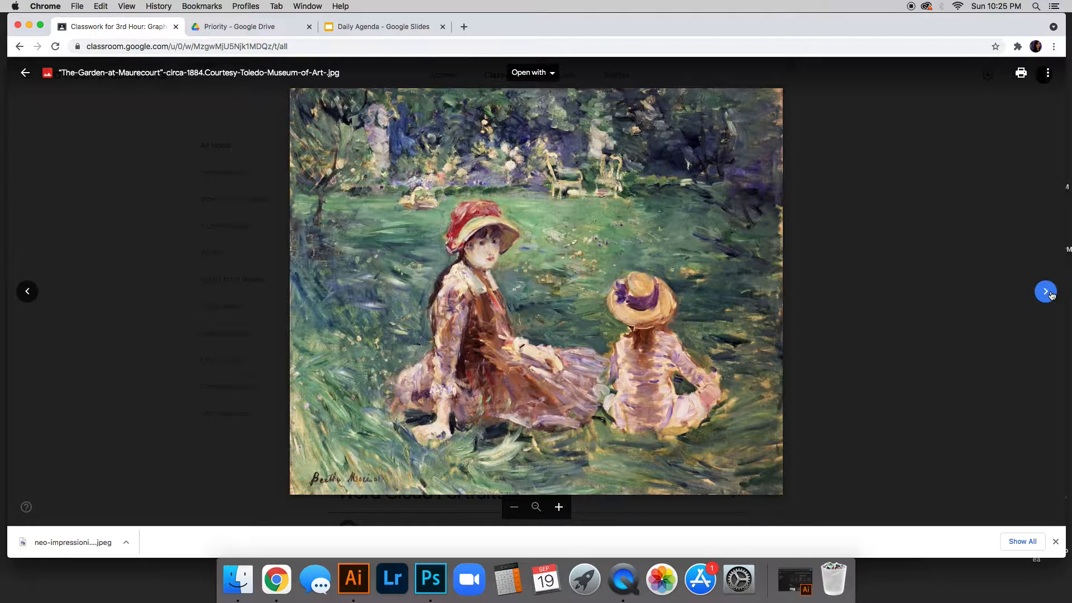
pyautogui.click(1045, 291)
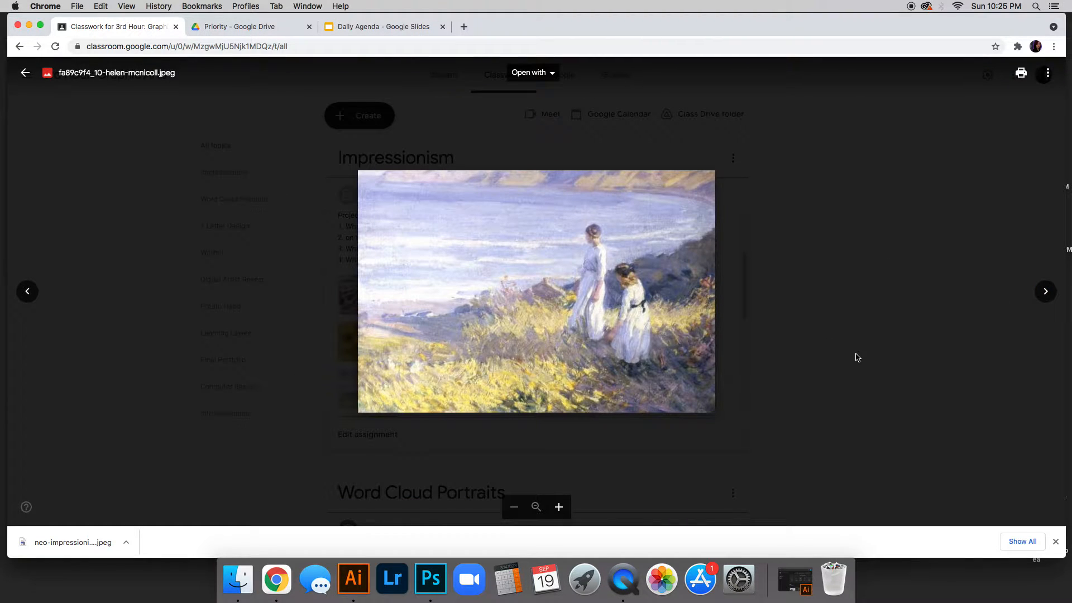
pyautogui.click(828, 335)
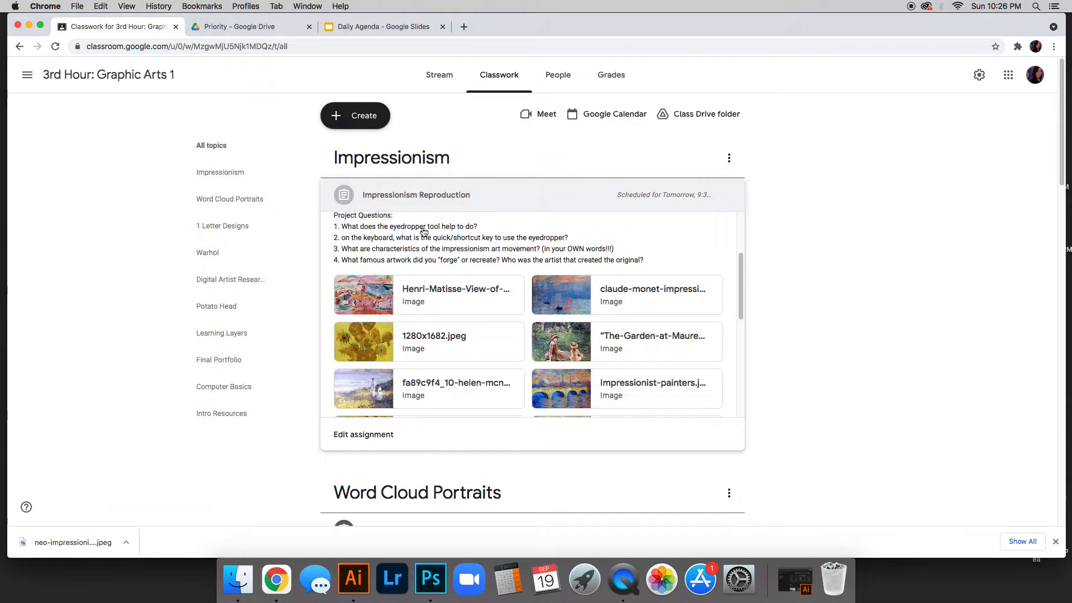
# Review the remaining assignment artworks, preview neo-impressionism-seurat-place-des-lices.jpeg, and look at the option for saving the image
pyautogui.scroll(-2, 521, 315)
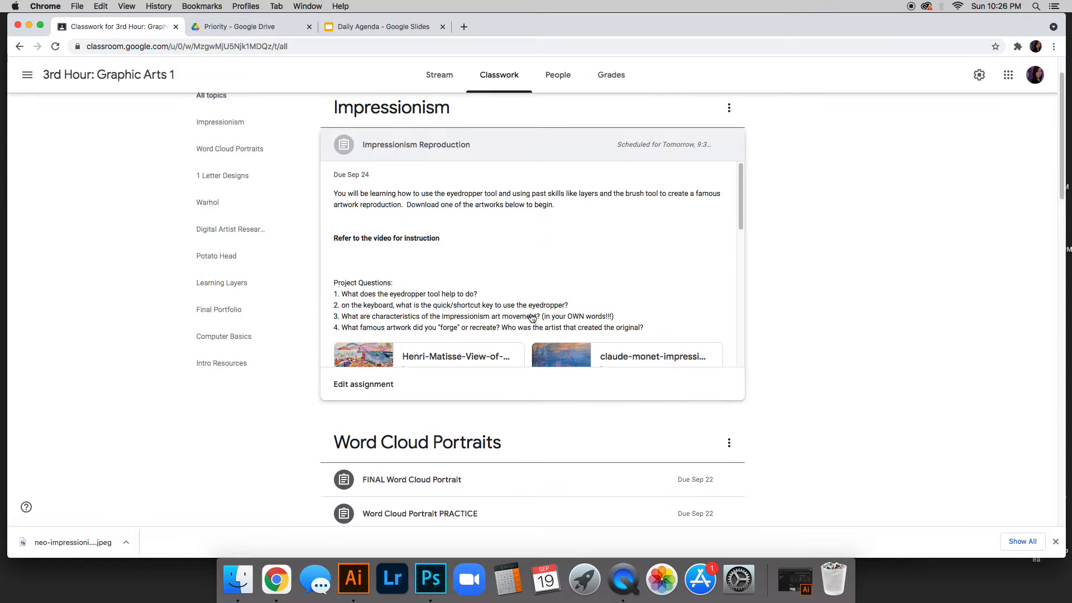
pyautogui.scroll(-10, 671, 288)
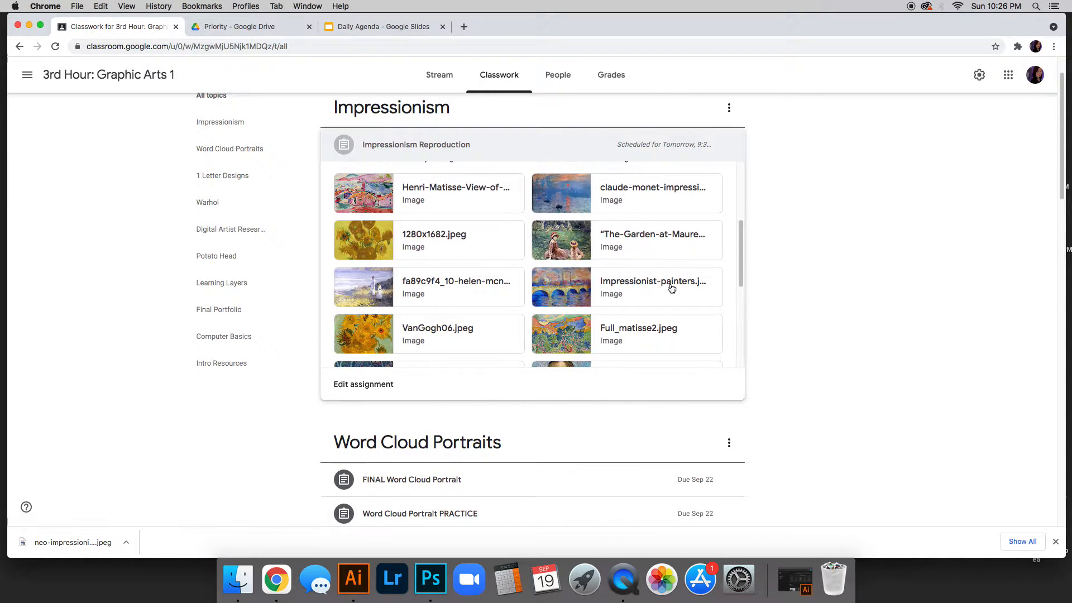
pyautogui.scroll(-2, 671, 288)
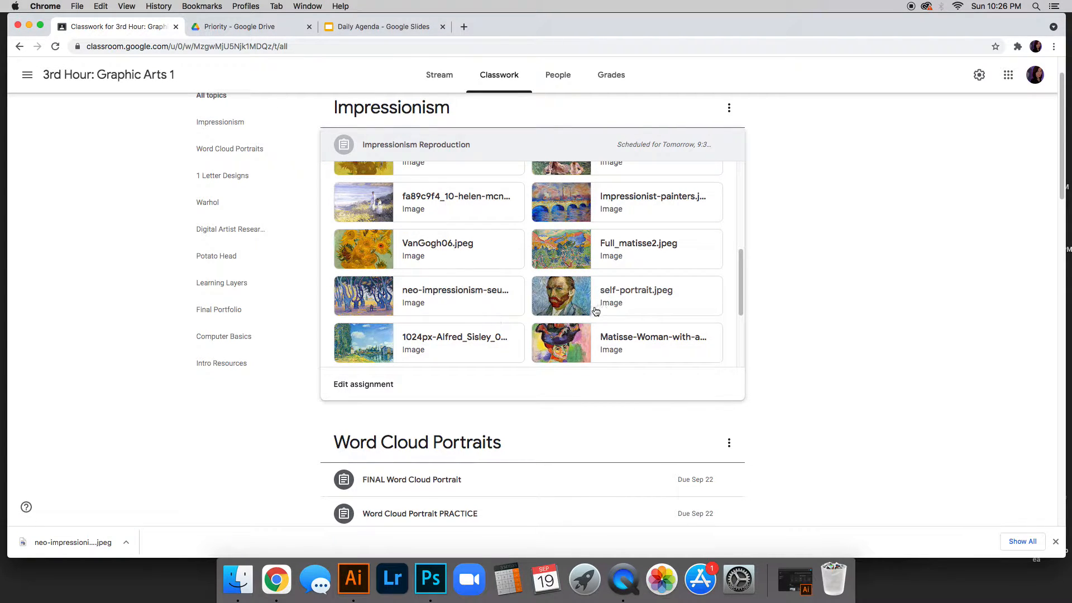
pyautogui.scroll(-1, 556, 312)
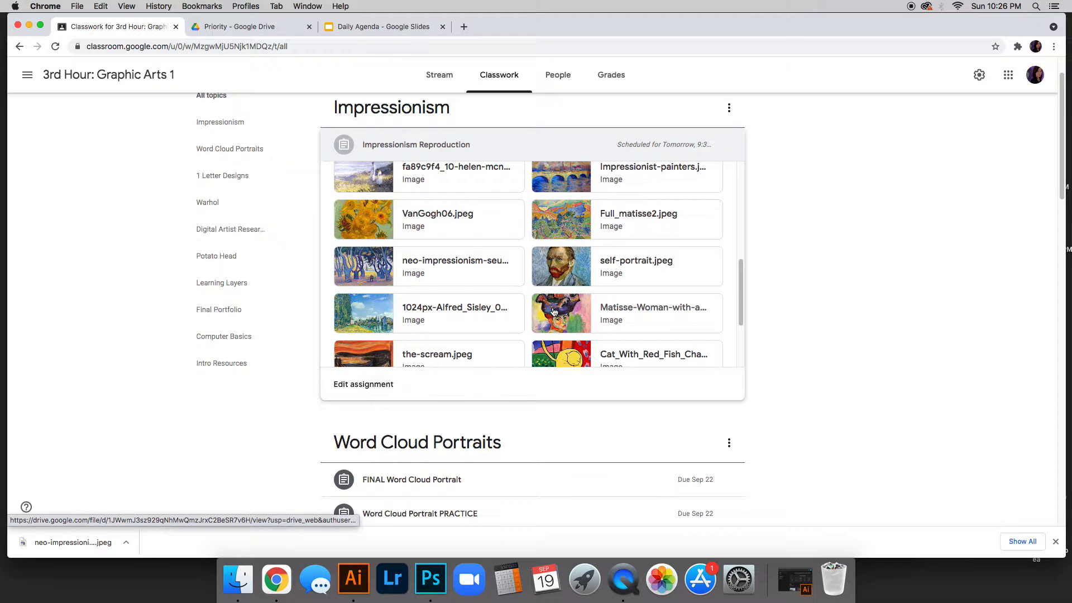
pyautogui.click(373, 267)
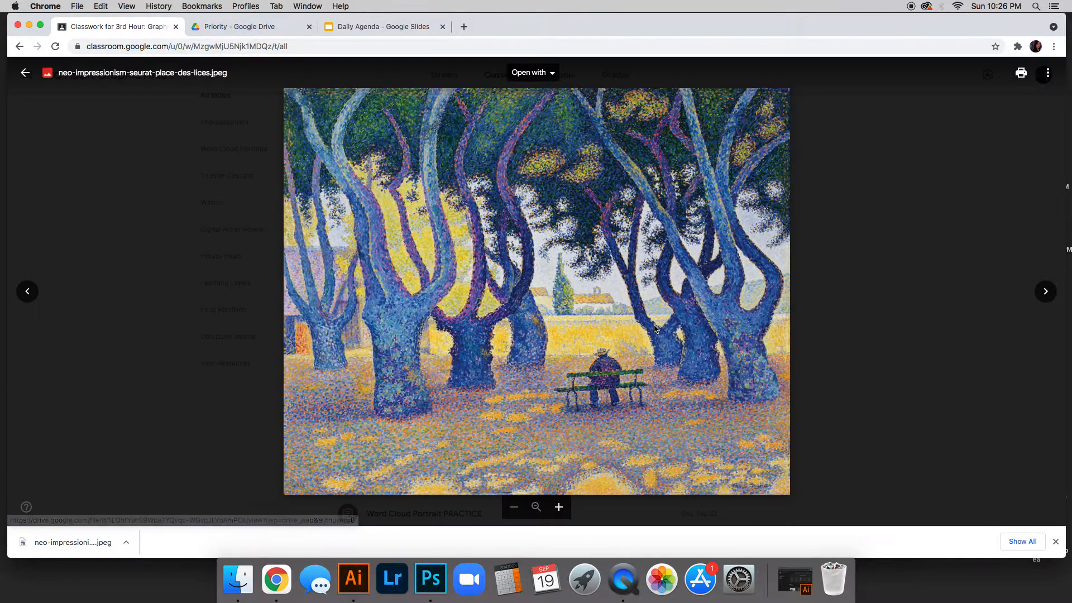
pyautogui.rightClick(564, 224)
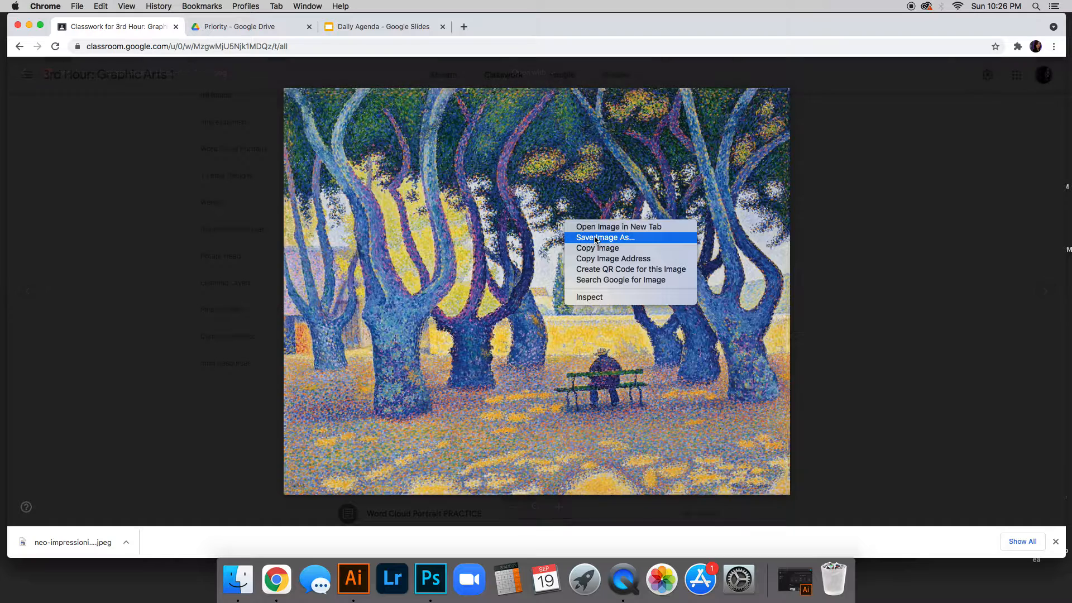
pyautogui.click(873, 217)
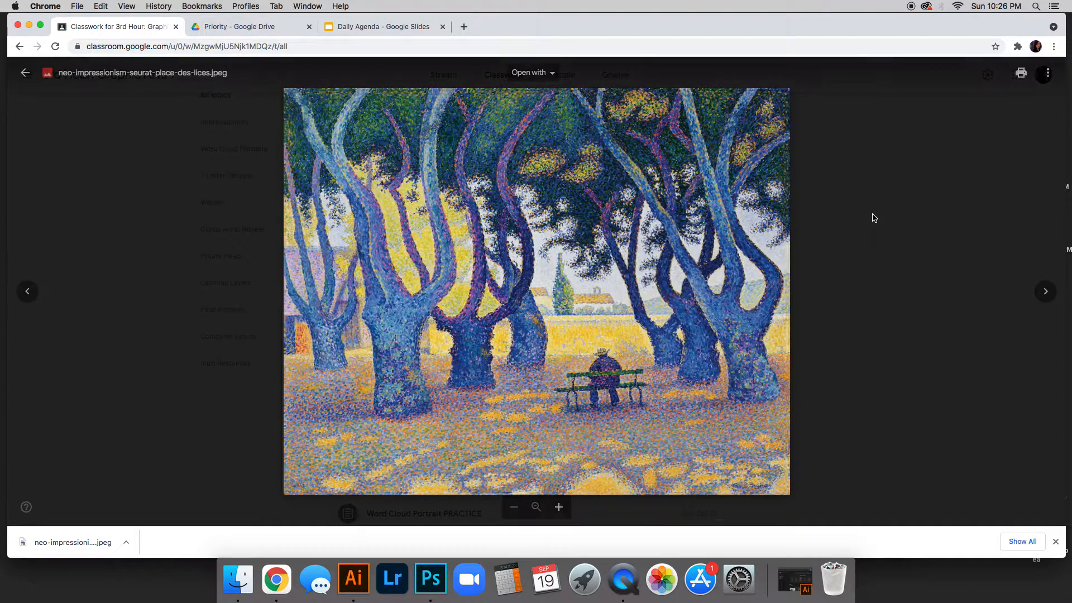
# Switch to Photoshop and open neo-impressionism-seurat-place-des-lices (1).jpeg from the Desktop
pyautogui.click(431, 578)
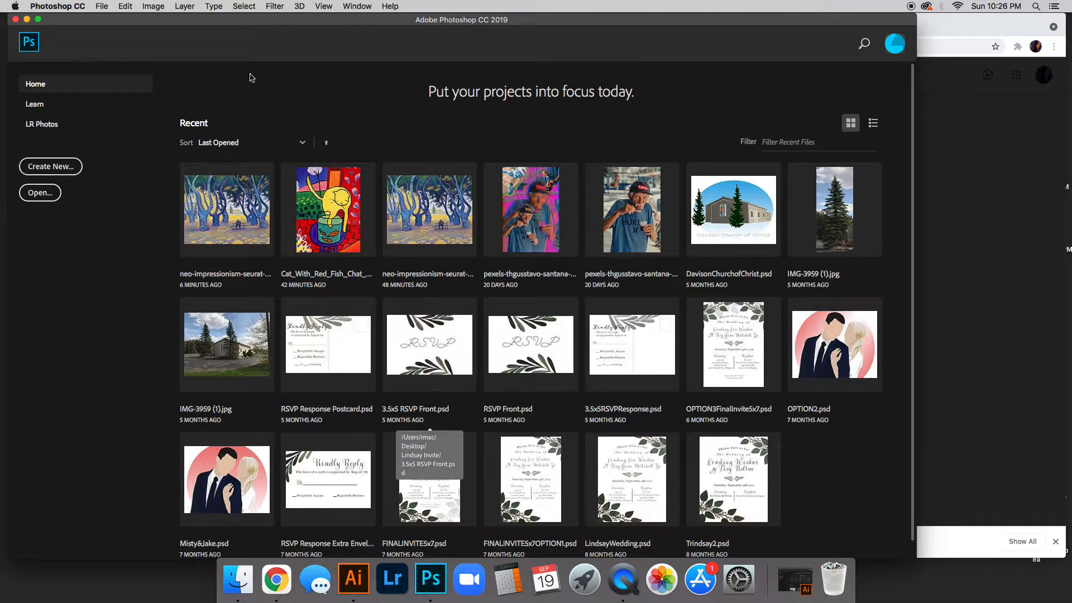
pyautogui.click(102, 7)
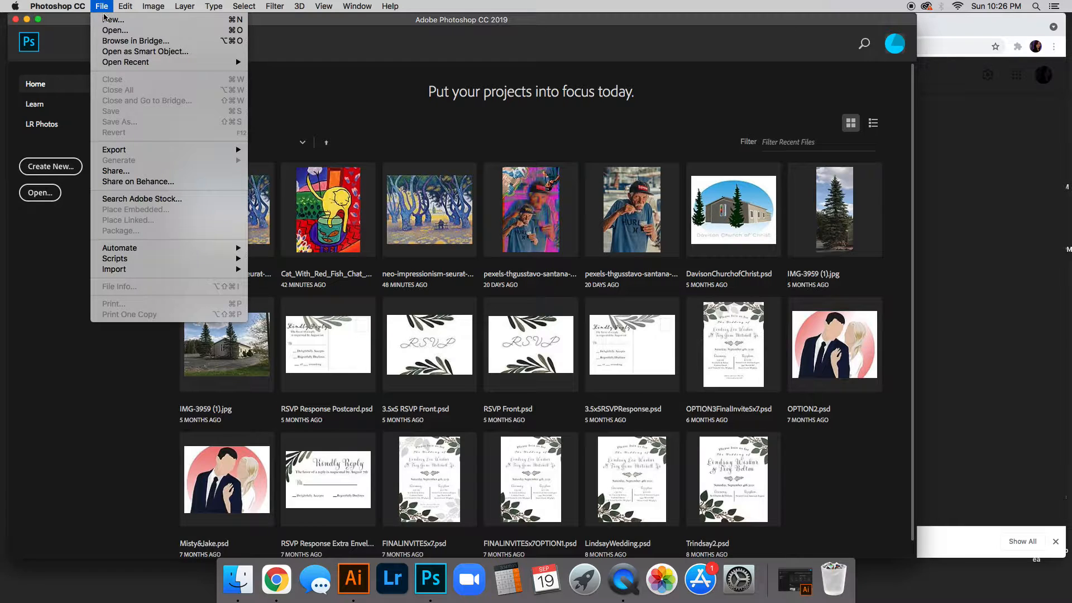
pyautogui.click(111, 31)
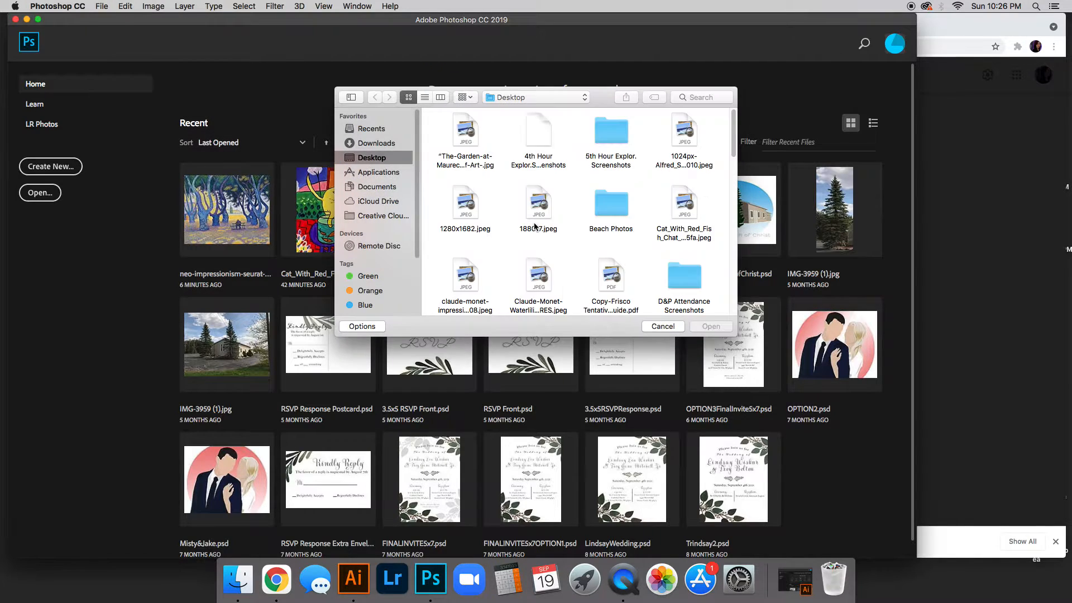
pyautogui.moveTo(735, 132); pyautogui.dragTo(725, 204)
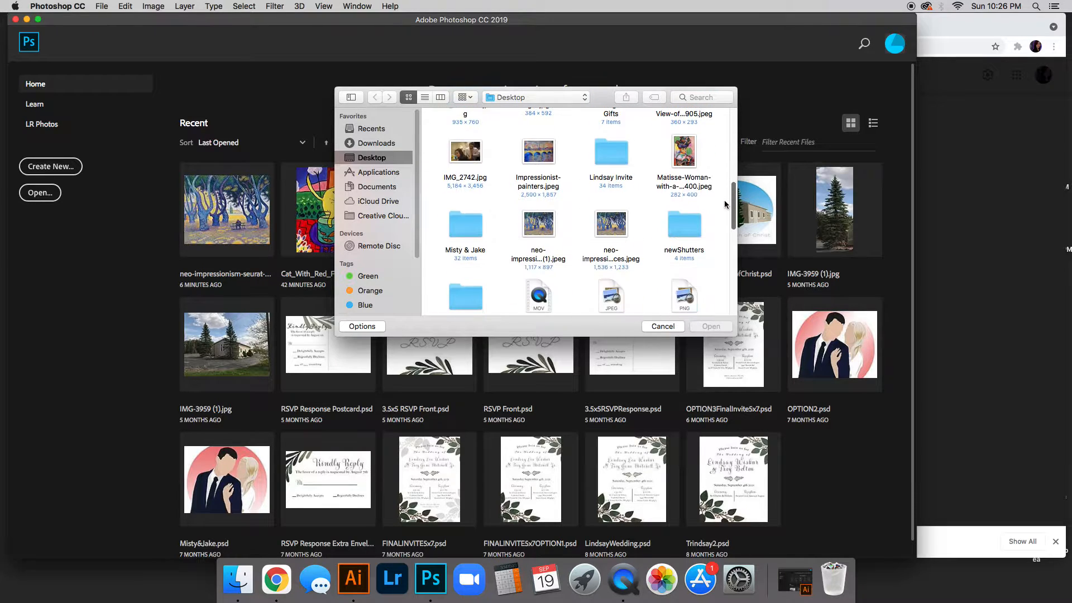
pyautogui.click(538, 234)
pyautogui.click(719, 326)
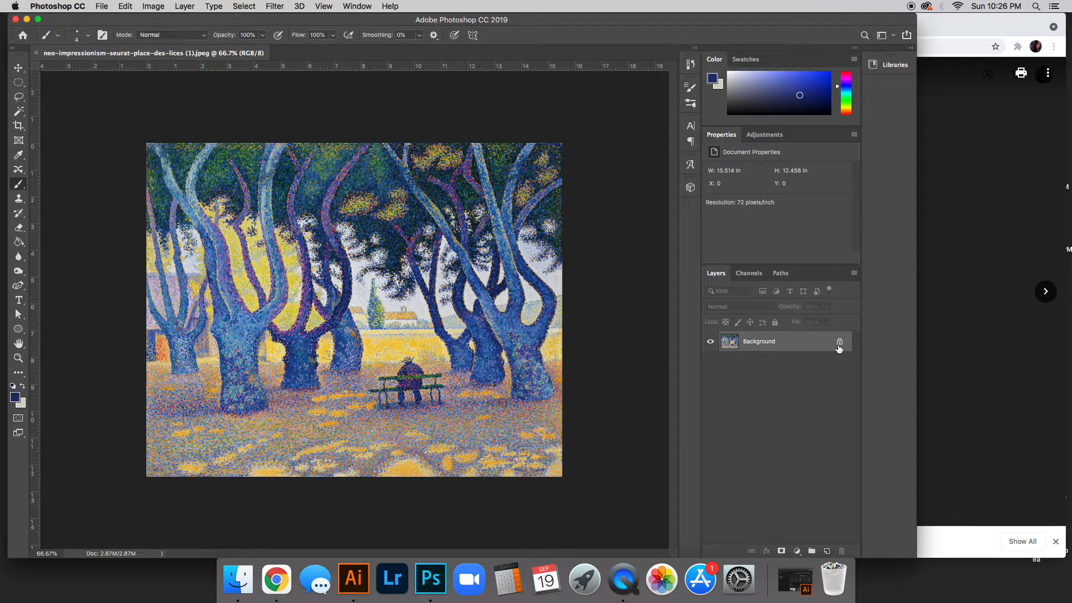
# Unlock the Background layer and add a new layer above it named White
pyautogui.moveTo(838, 348)
pyautogui.click(839, 343)
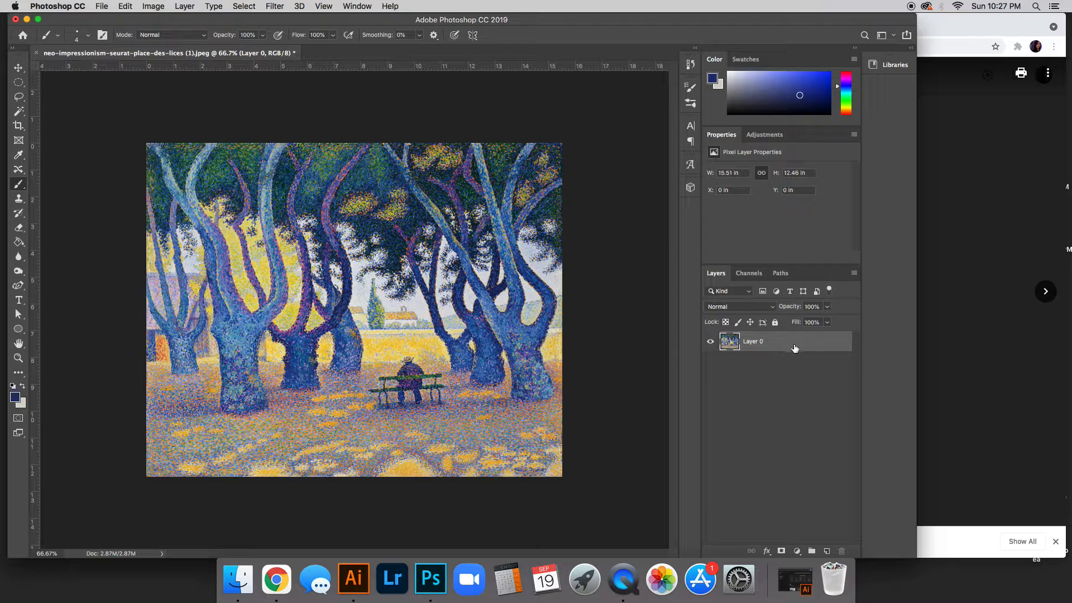
pyautogui.click(827, 551)
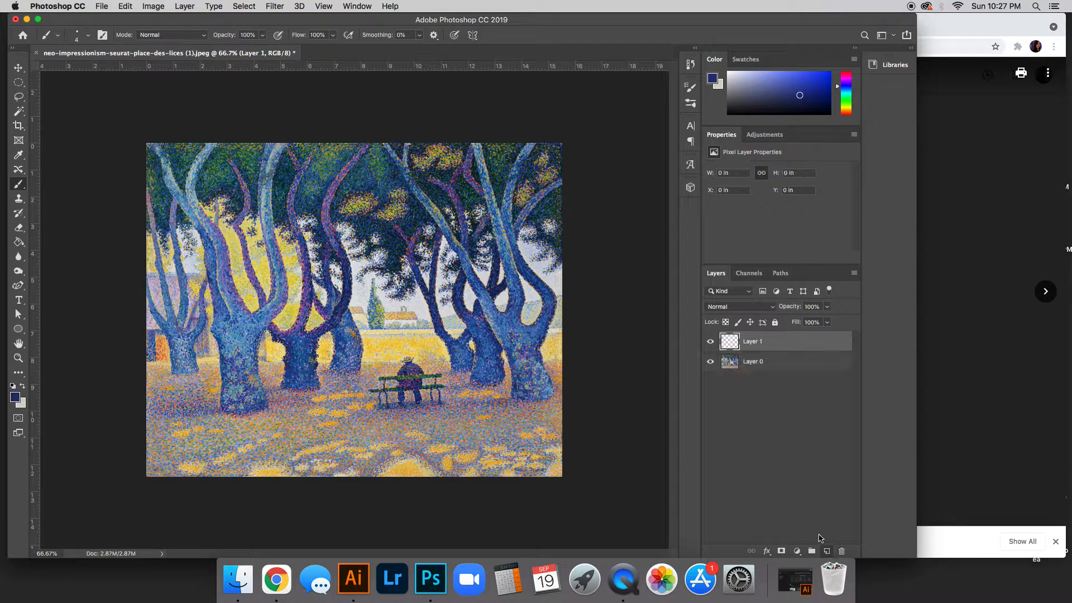
pyautogui.doubleClick(762, 343)
pyautogui.write('Whit')
pyautogui.press('Return')
# Hide the original artwork layer and fill the White layer with near-white #fbfbfd using the Paint Bucket tool
pyautogui.click(711, 364)
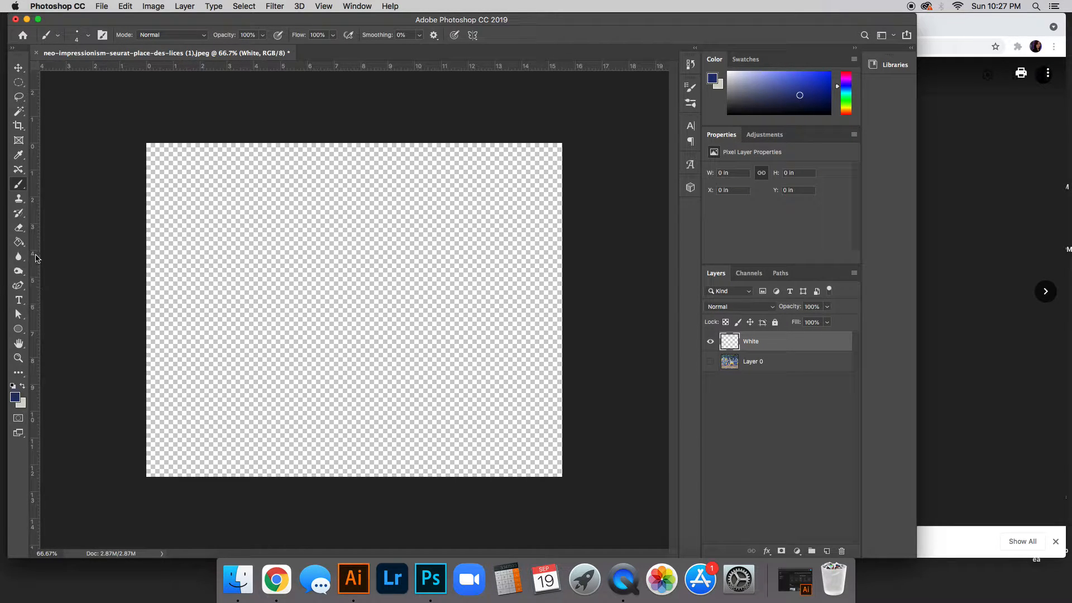
pyautogui.click(19, 242)
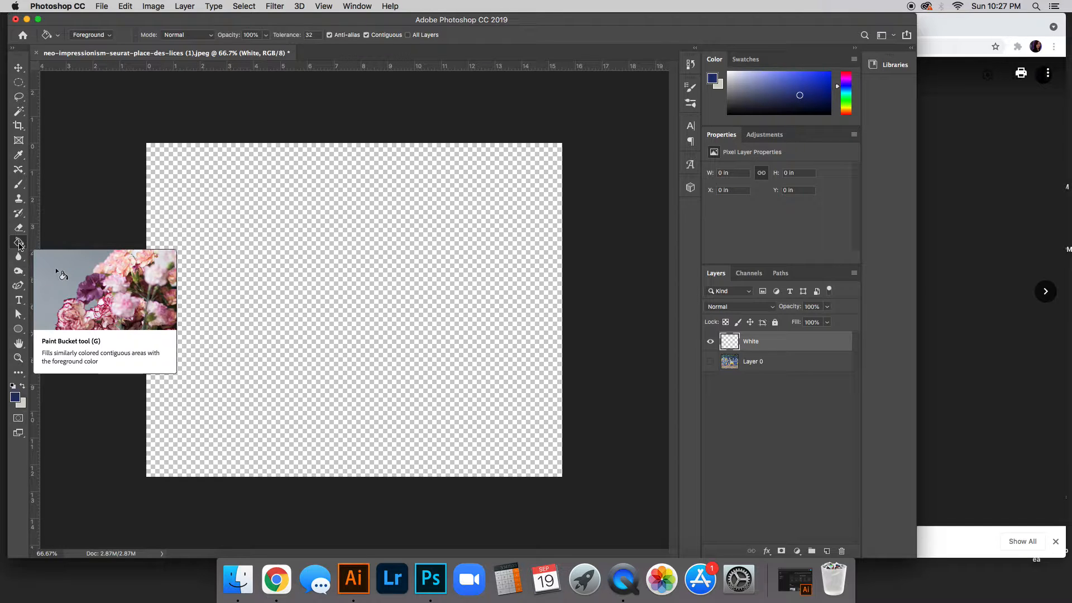
pyautogui.click(15, 396)
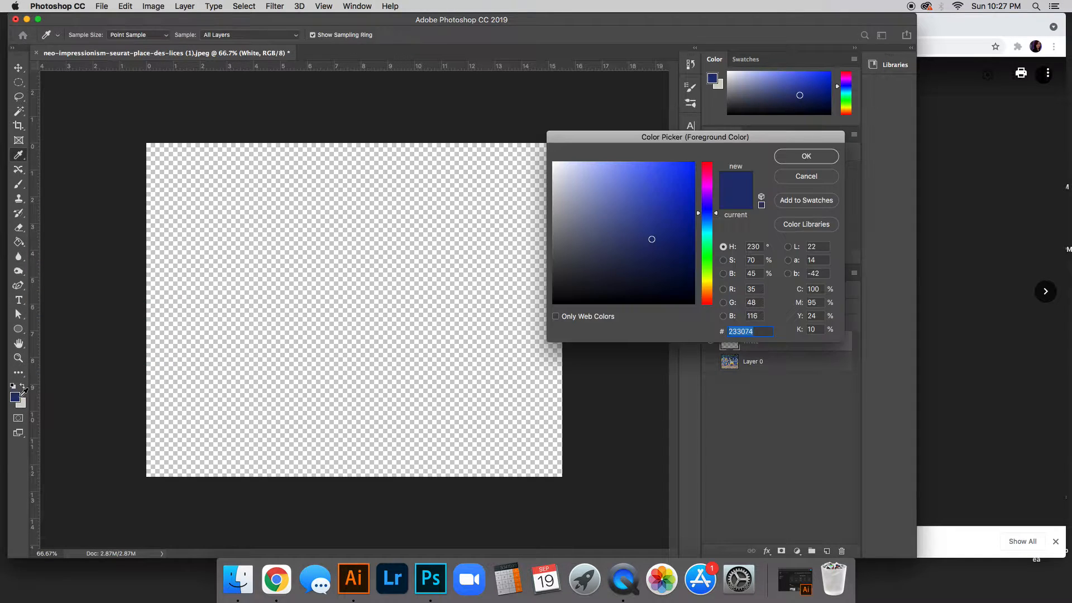
pyautogui.click(554, 163)
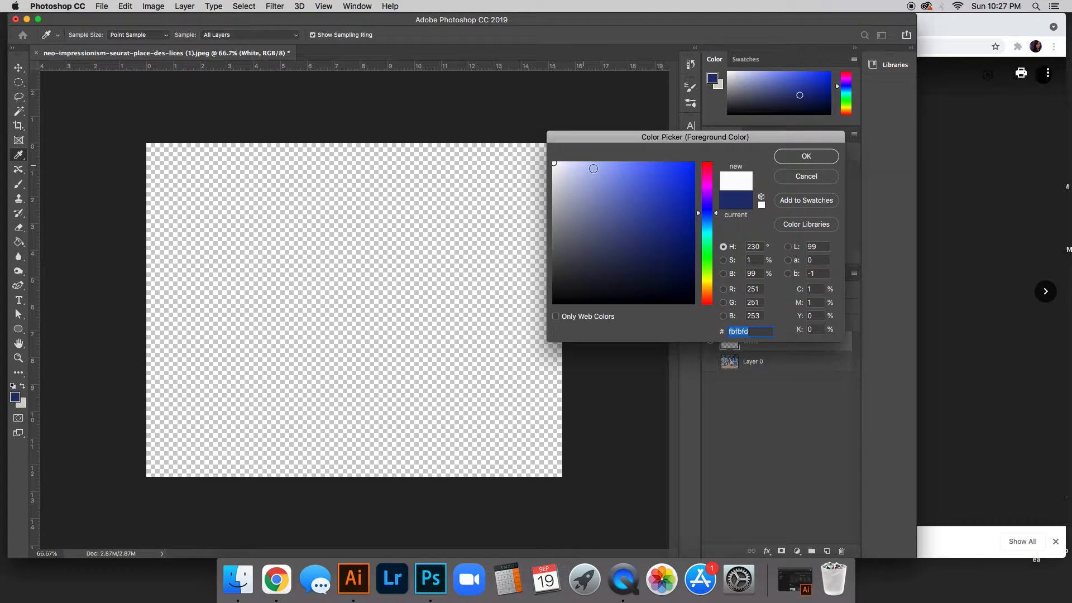
pyautogui.click(806, 157)
pyautogui.click(387, 227)
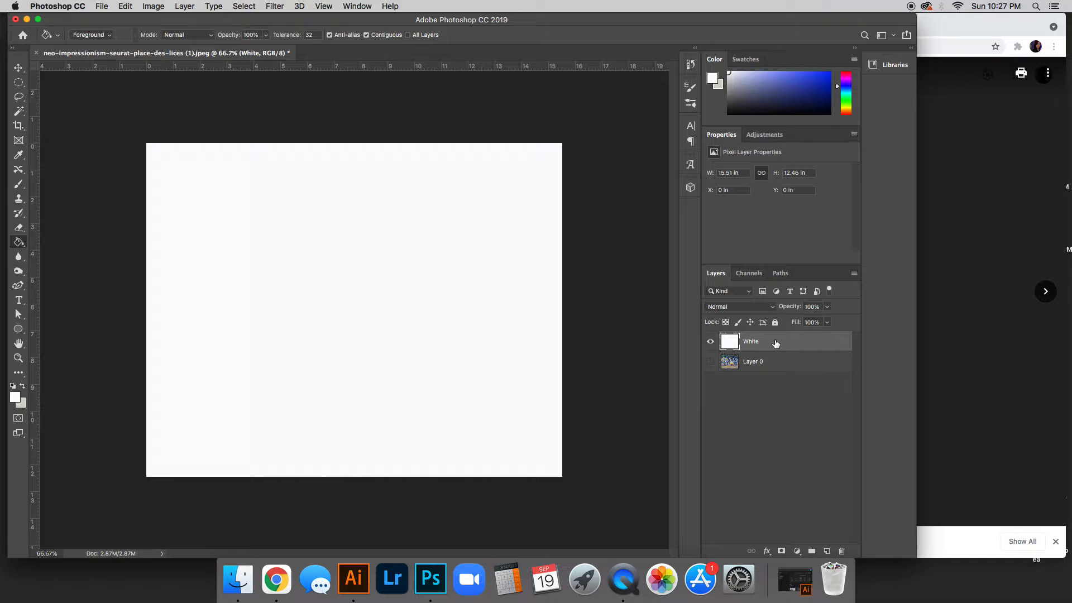
# Move the White layer beneath the original artwork layer and make the artwork visible again
pyautogui.moveTo(776, 343); pyautogui.dragTo(775, 371)
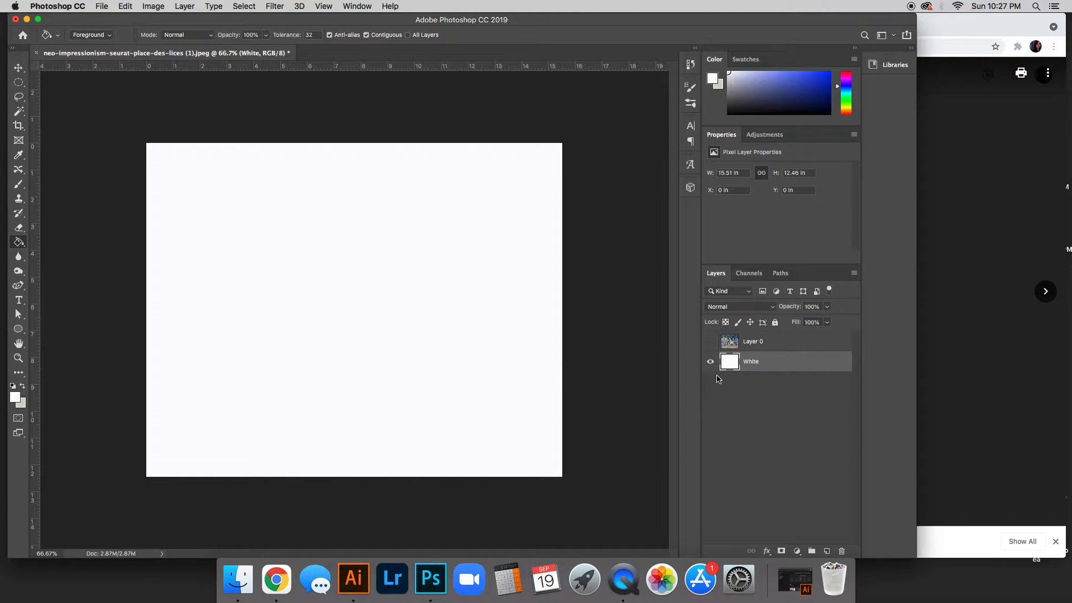
pyautogui.click(710, 342)
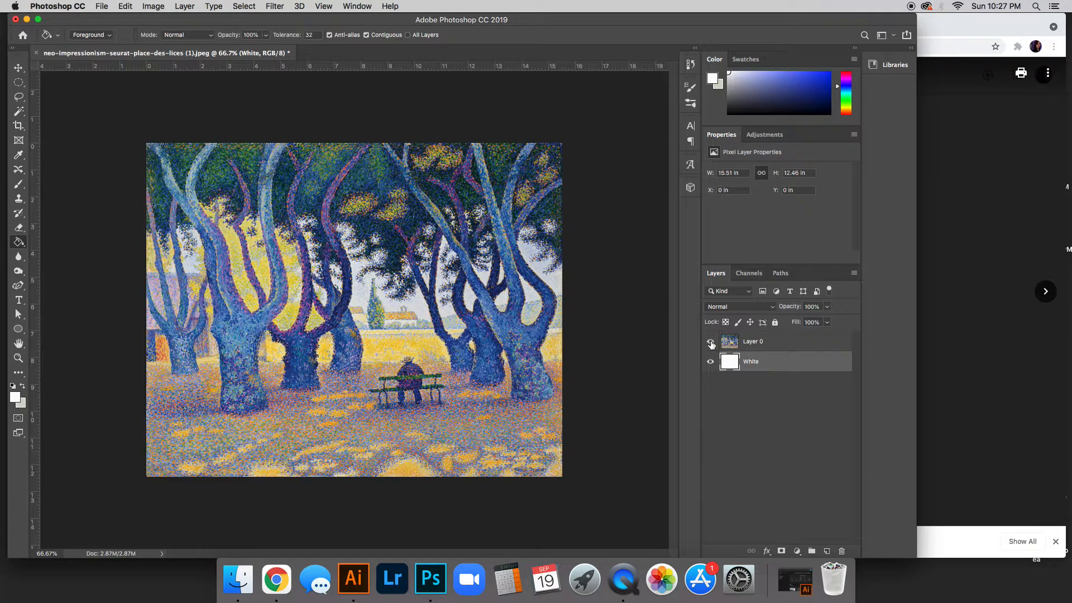
# Add a new layer above the original artwork layer and name it My Painting
pyautogui.click(767, 345)
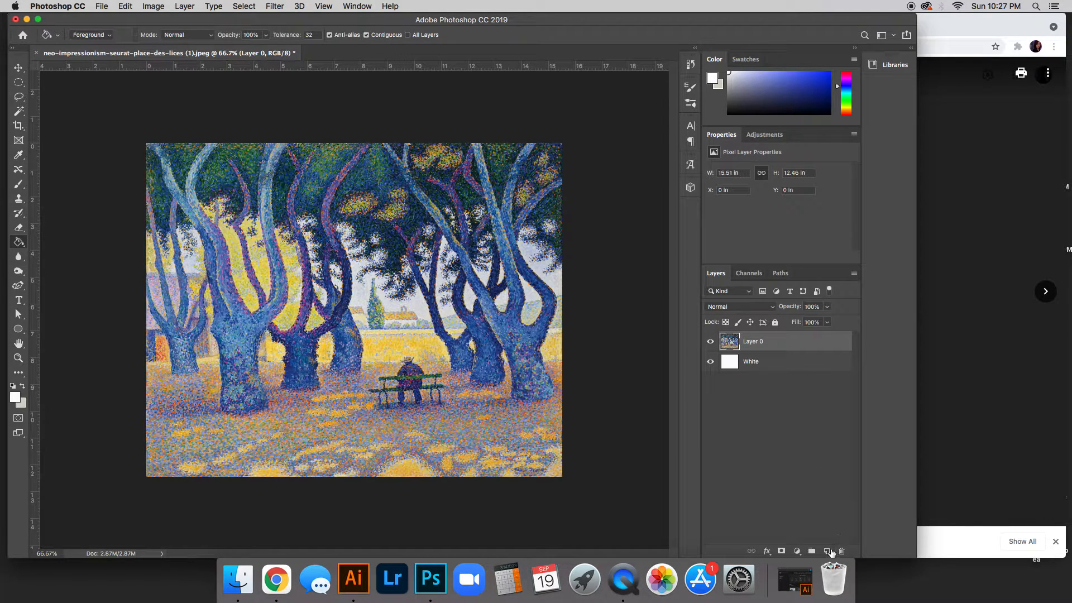
pyautogui.click(827, 552)
pyautogui.doubleClick(758, 341)
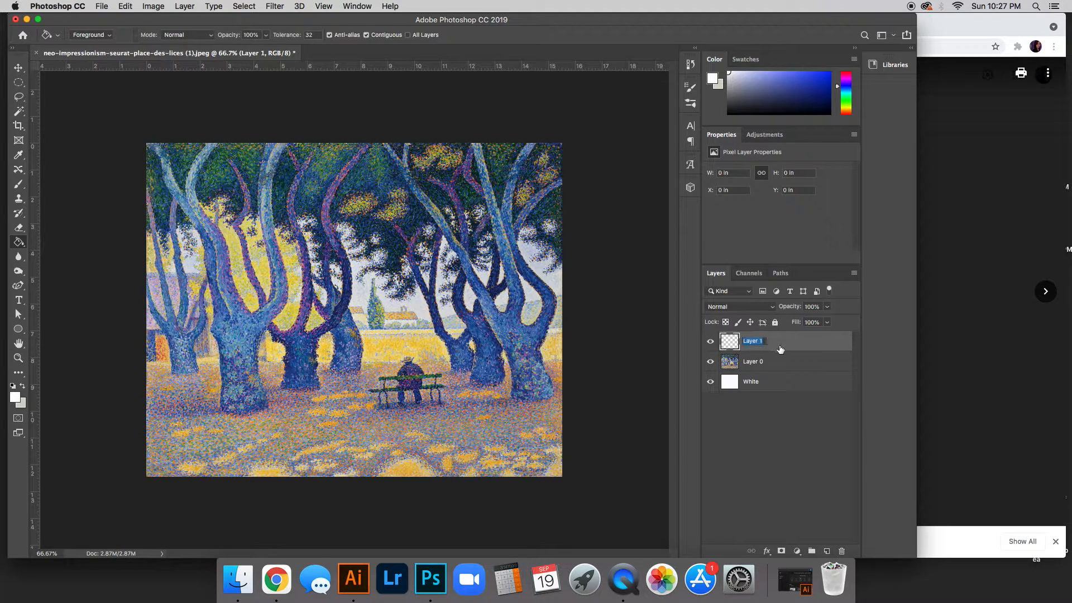
pyautogui.write('My Painting')
pyautogui.press('Return')
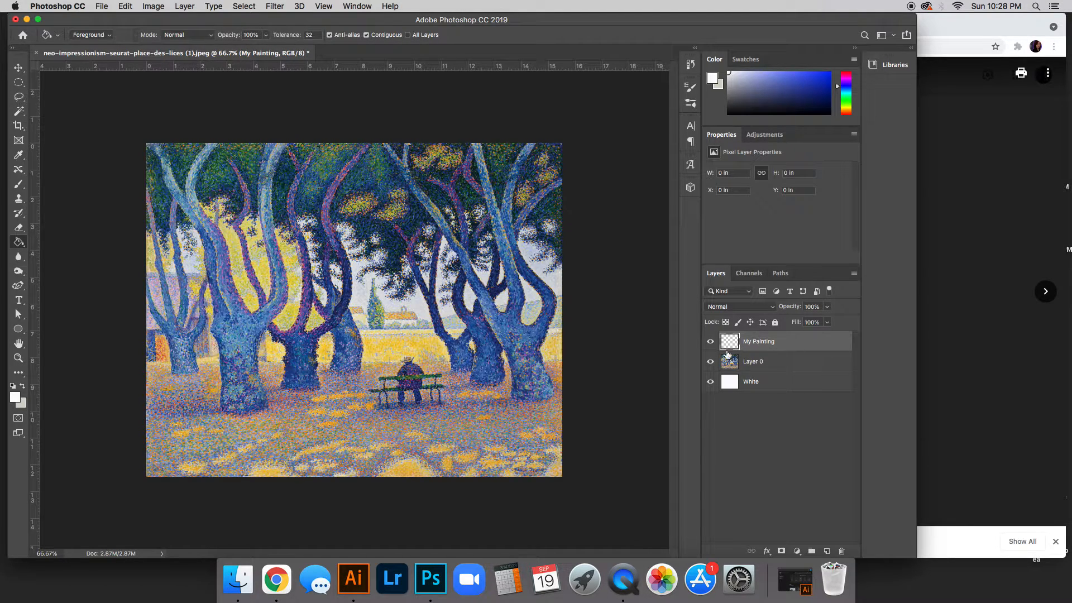
# With the My Painting layer active, sample several blue shades from the dark tree trunk left of the bench using the Eyedropper
pyautogui.click(760, 365)
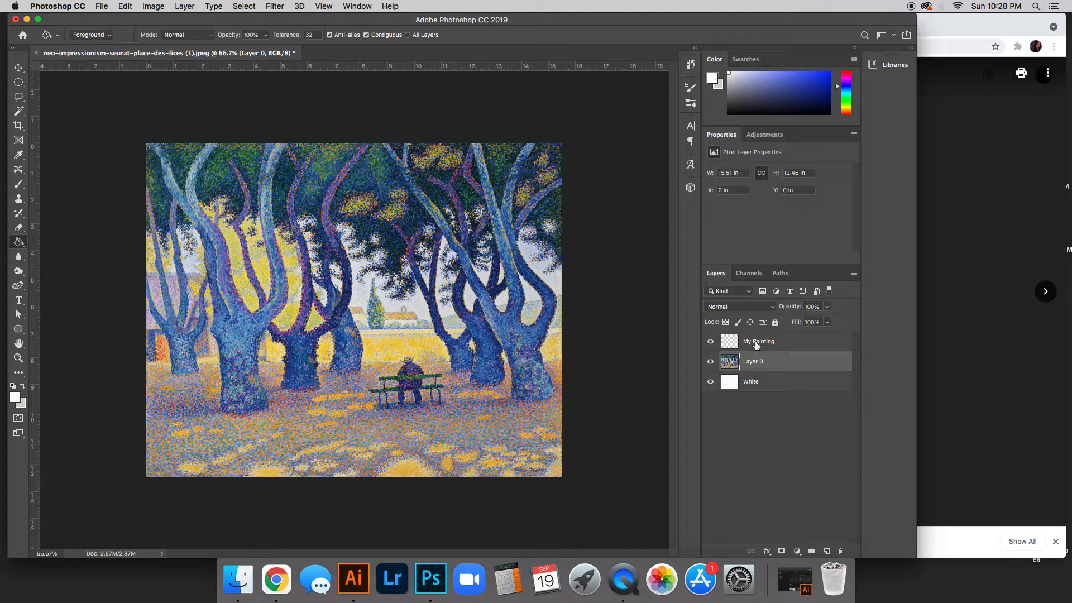
pyautogui.click(759, 348)
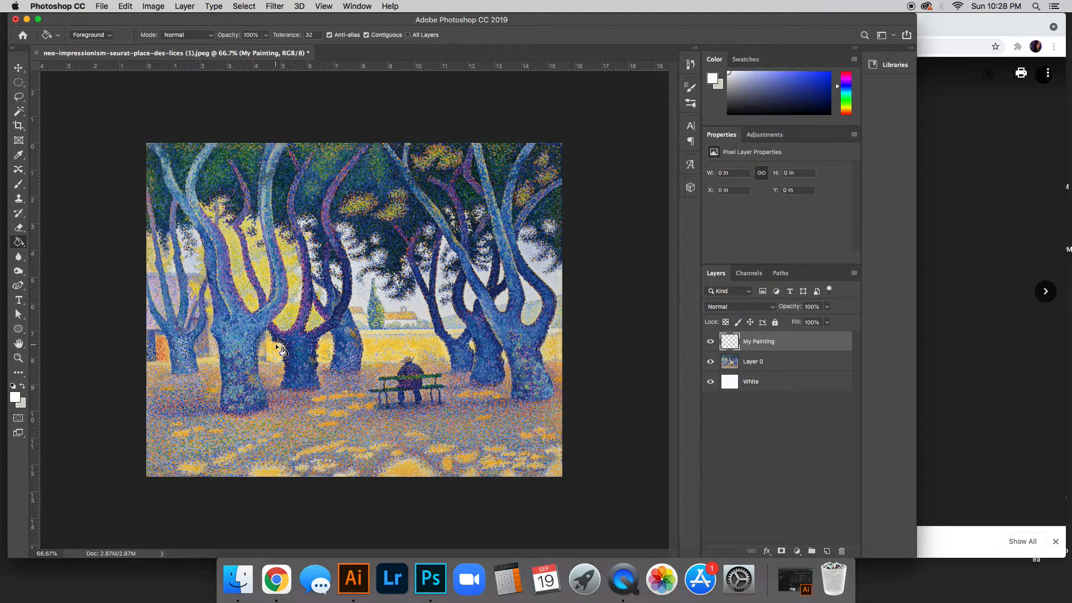
pyautogui.press('super+plus')
pyautogui.press('super+plus')
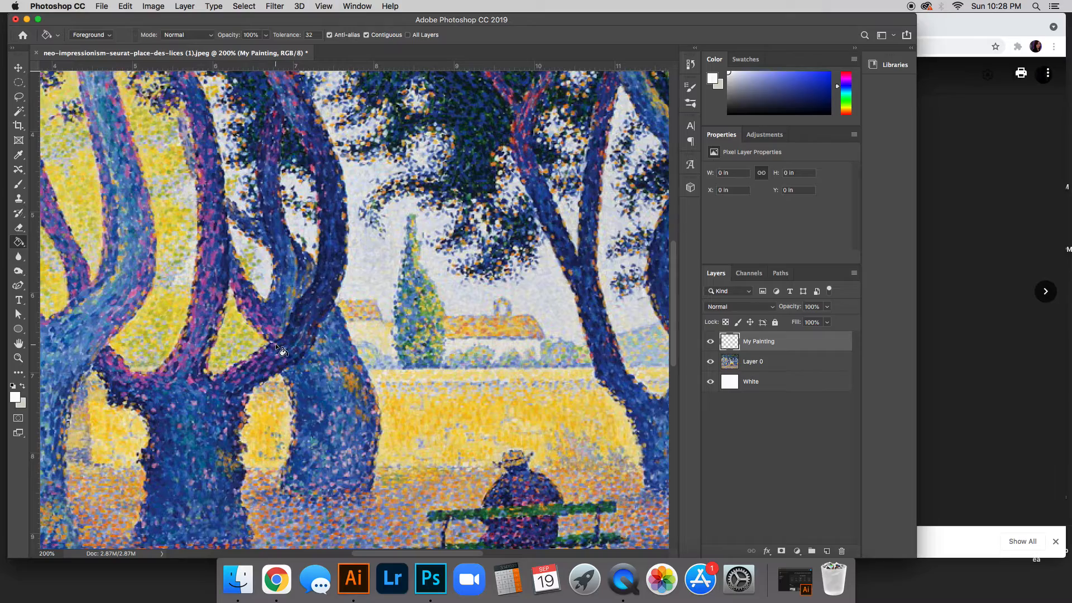
pyautogui.press('super+plus')
pyautogui.scroll(-2, 287, 343)
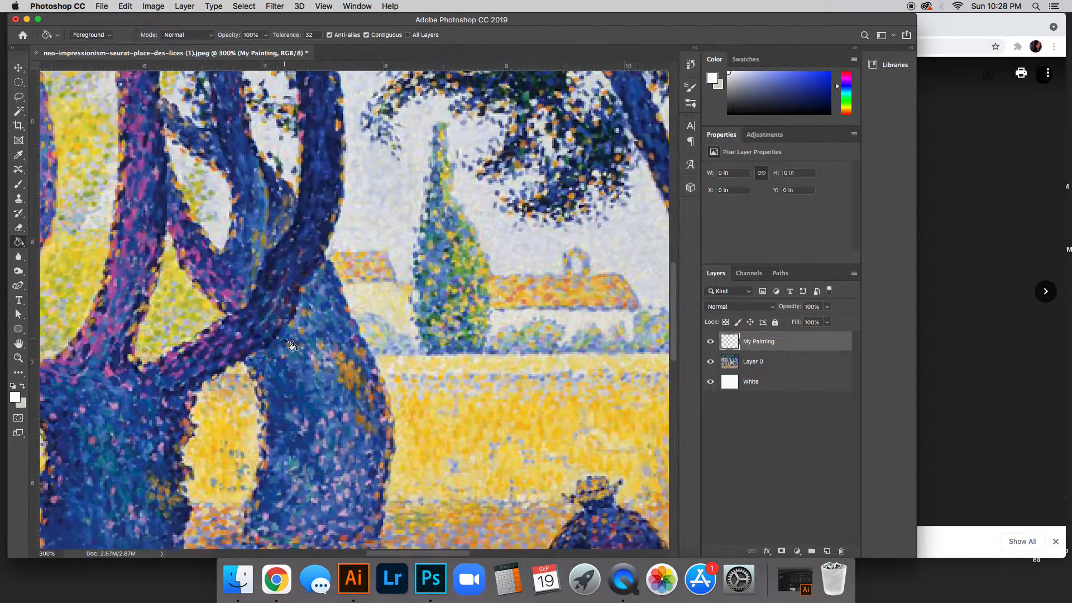
pyautogui.scroll(-5, 285, 337)
pyautogui.scroll(1, 288, 338)
pyautogui.hscroll(-1, 288, 339)
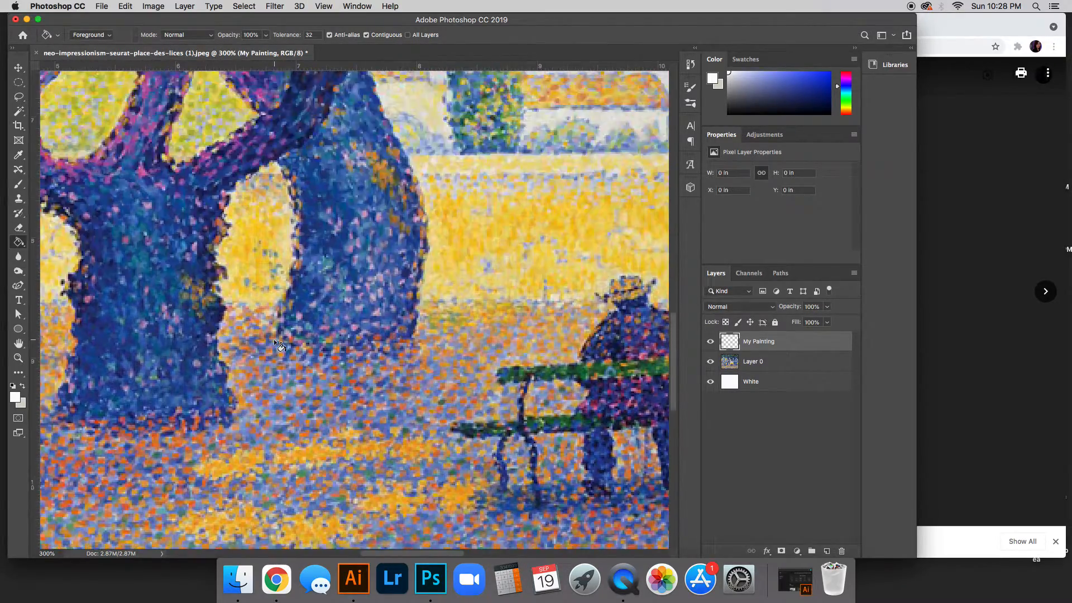
pyautogui.scroll(3, 274, 342)
pyautogui.hscroll(-2, 285, 339)
pyautogui.scroll(-1, 285, 340)
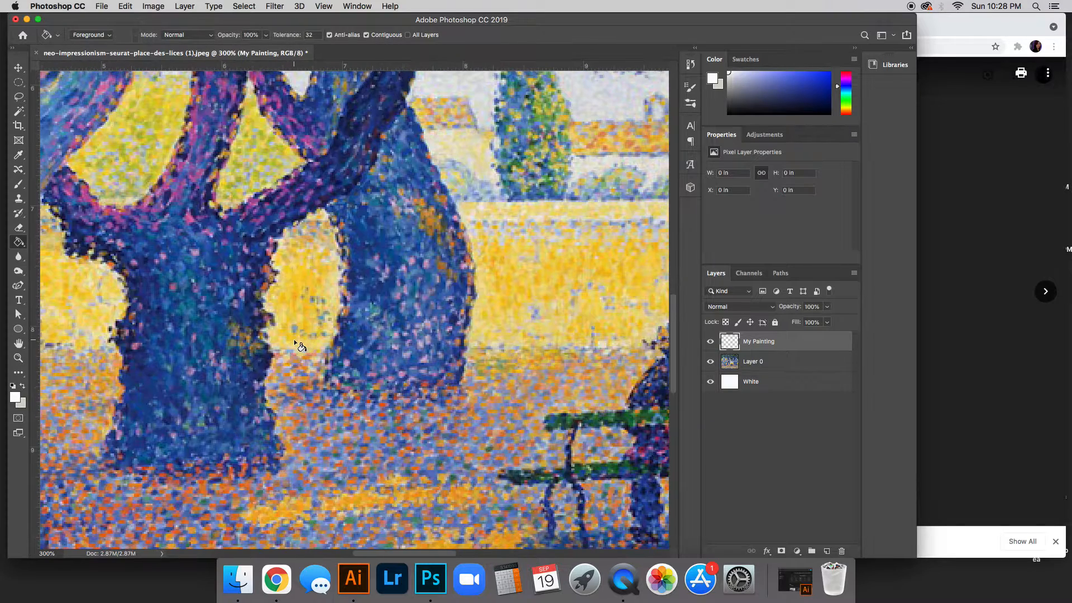
pyautogui.hscroll(-2, 295, 342)
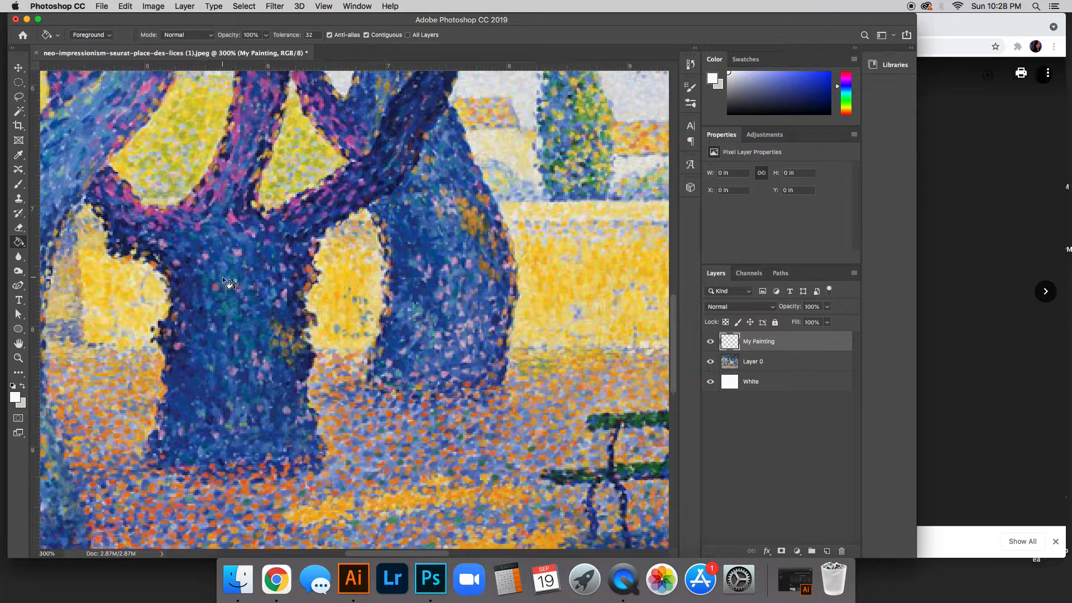
pyautogui.press('i')
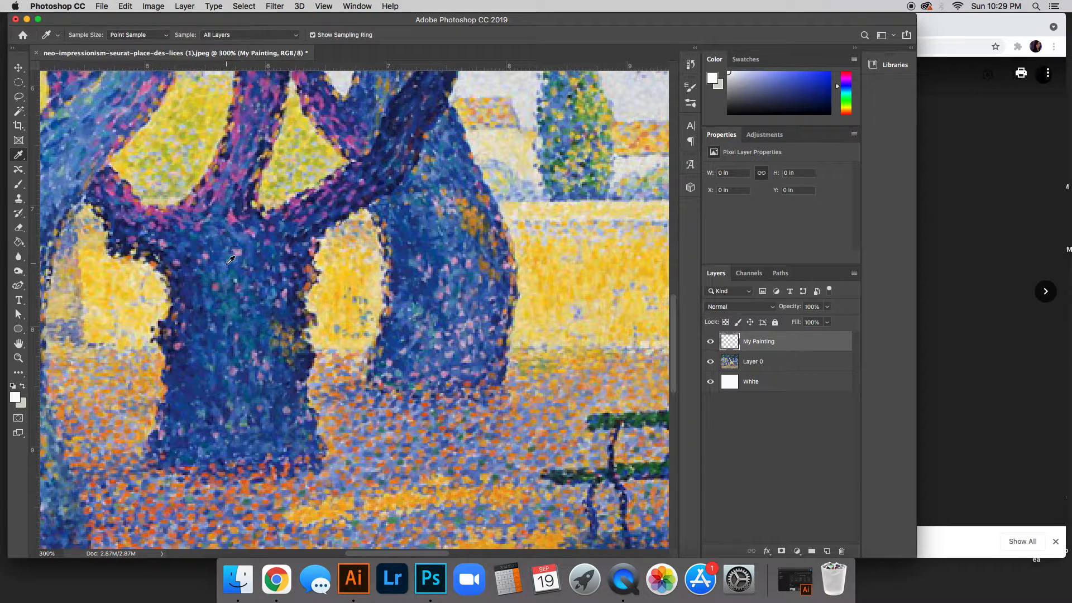
pyautogui.moveTo(229, 262); pyautogui.dragTo(229, 262)
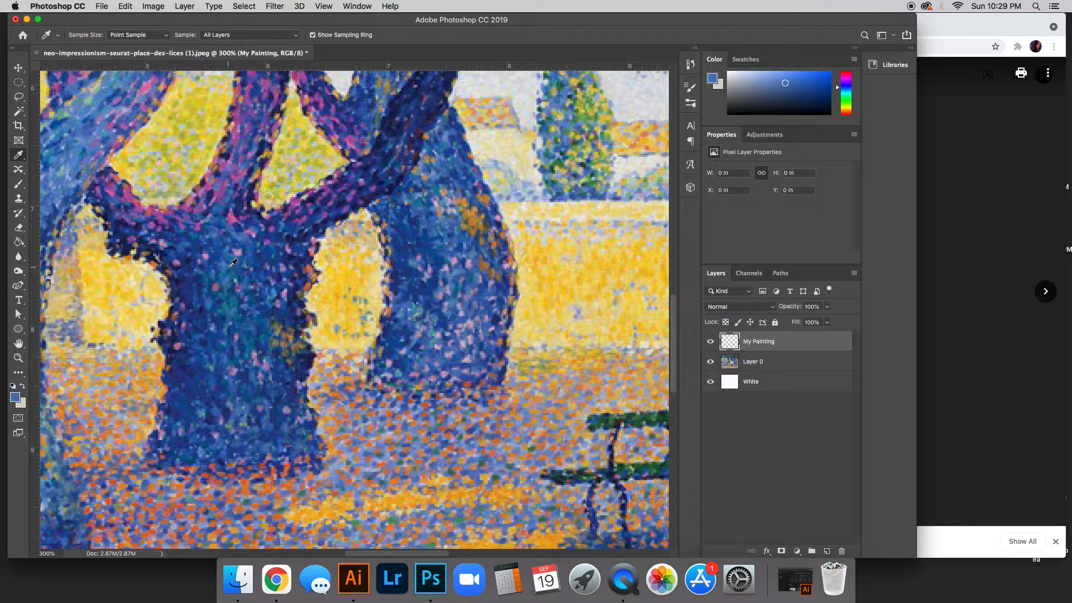
pyautogui.click(234, 262)
pyautogui.click(224, 257)
pyautogui.click(213, 267)
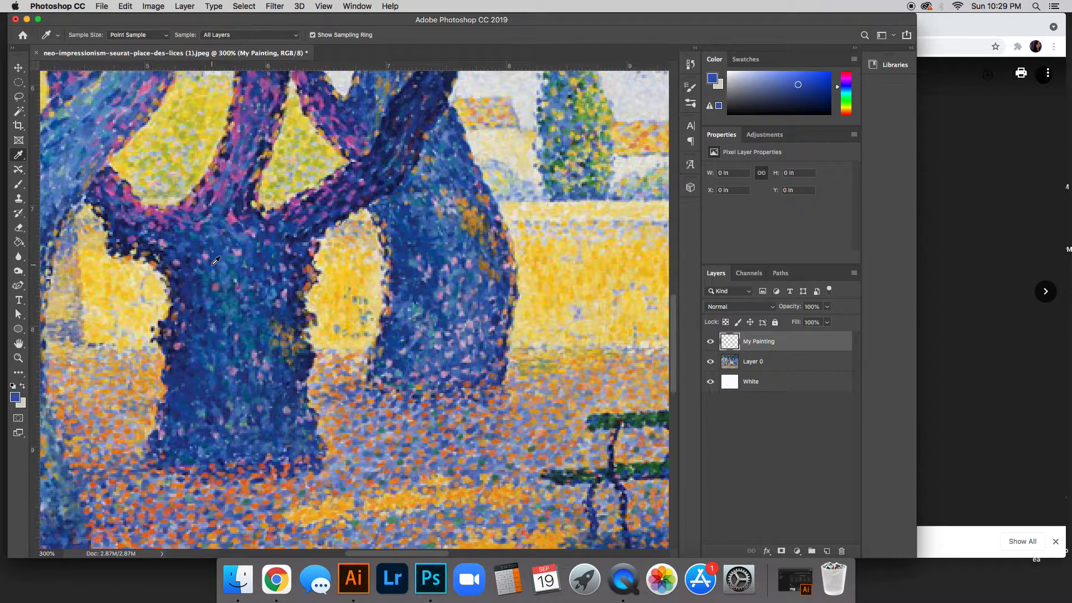
# Sample two yellow shades from individual pixels in the bright gap between the two dark tree trunks
pyautogui.press('super+equal')
pyautogui.press('super+equal')
pyautogui.press('super+equal')
pyautogui.press('super+equal')
pyautogui.press('super+equal')
pyautogui.press('super+equal')
pyautogui.press('super+equal')
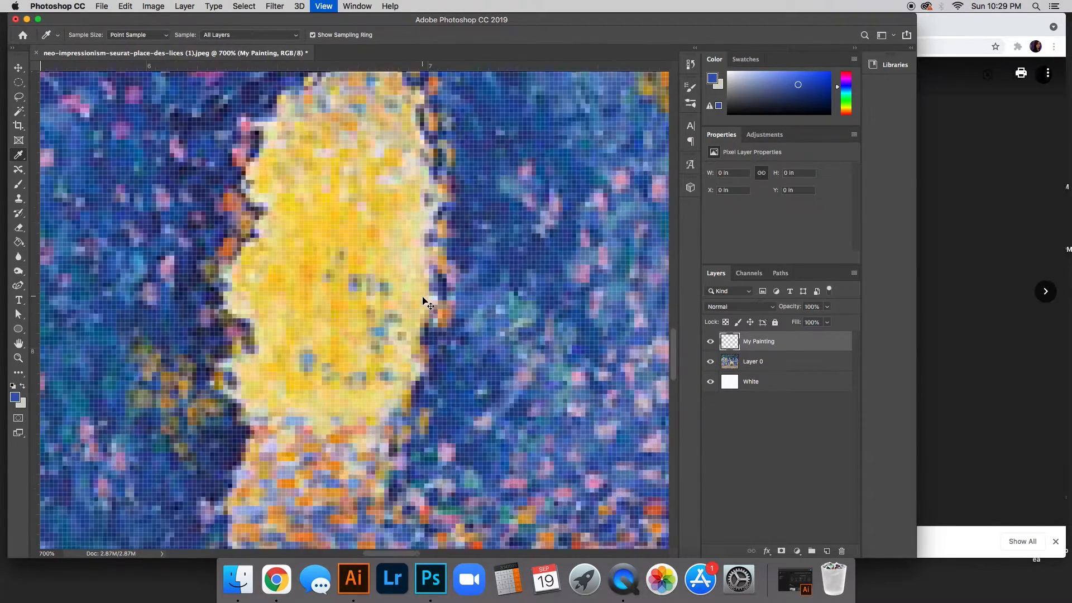
pyautogui.press('super+equal')
pyautogui.press('super+equal')
pyautogui.press('super+equal')
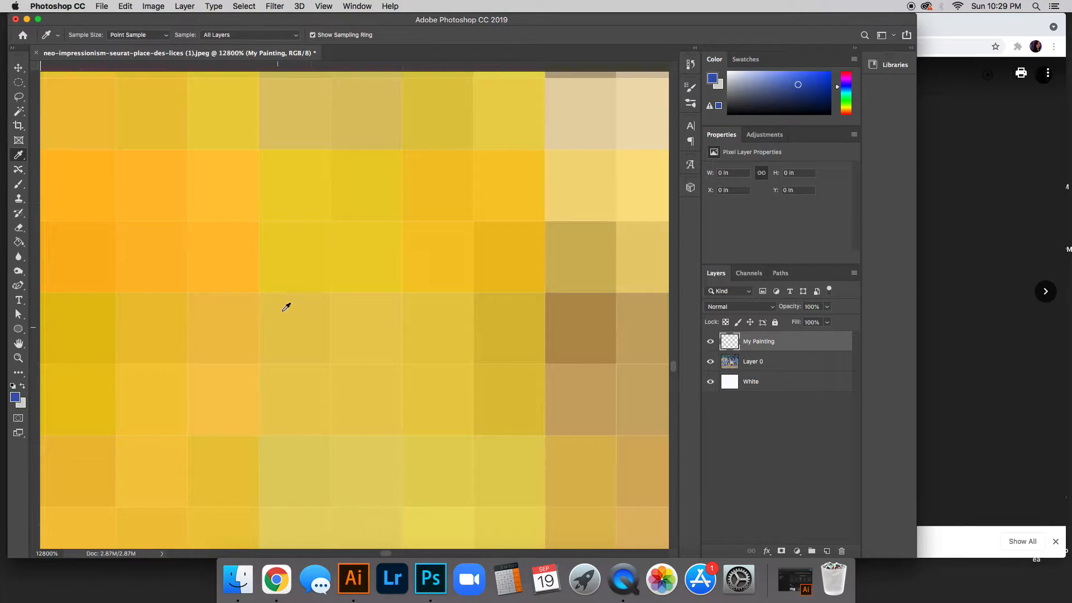
pyautogui.click(304, 324)
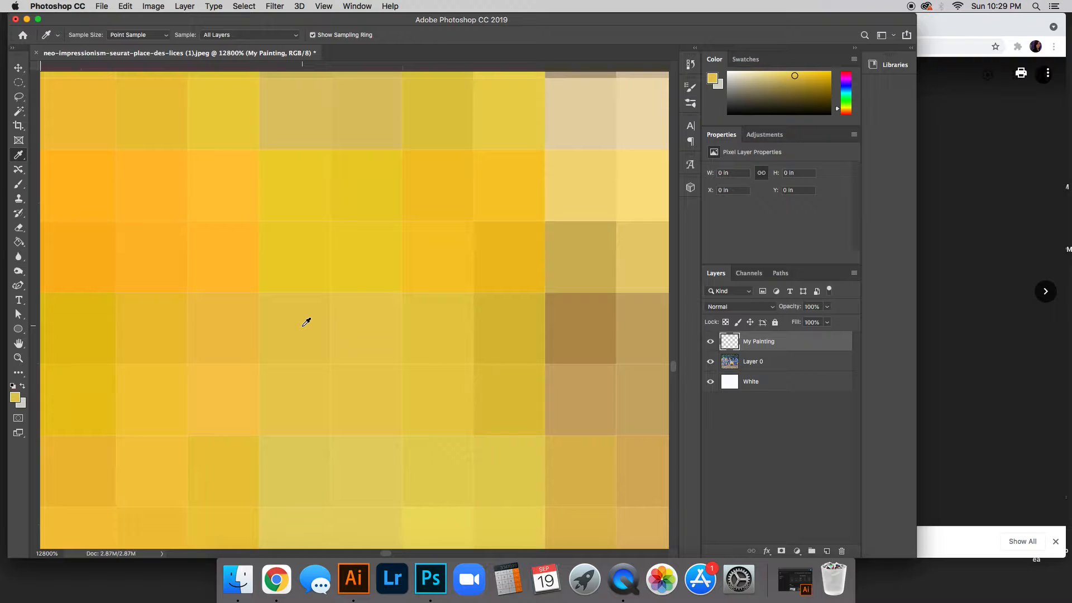
pyautogui.click(303, 262)
# Sample a dark blue from the middle of the tree trunk and paint short strokes over an area about 0.3 by 0.5 in
pyautogui.press('super+minus')
pyautogui.press('super+minus')
pyautogui.press('super+minus')
pyautogui.press('super+minus')
pyautogui.press('super+minus')
pyautogui.press('super+minus')
pyautogui.press('super+minus')
pyautogui.press('super+minus')
pyautogui.press('super+minus')
pyautogui.press('super+minus')
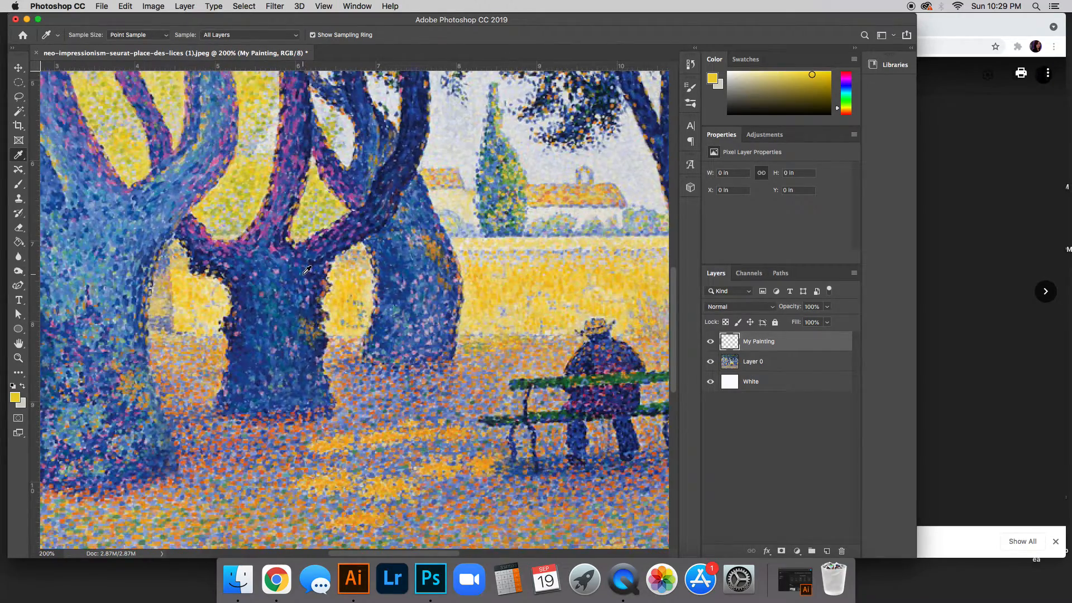
pyautogui.press('super+equal')
pyautogui.hscroll(-3, 306, 333)
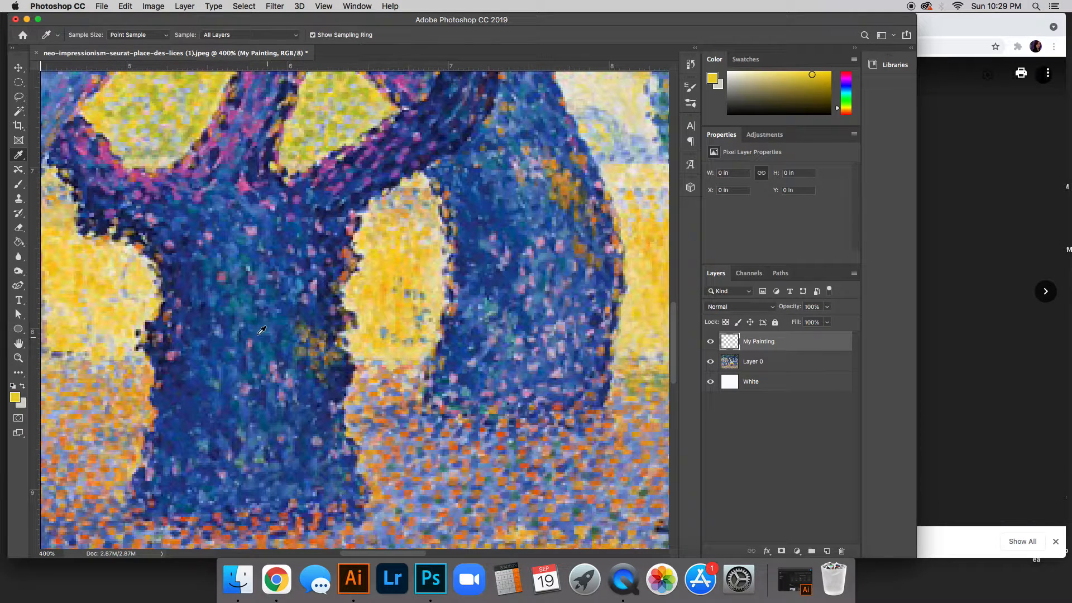
pyautogui.hscroll(-2, 272, 334)
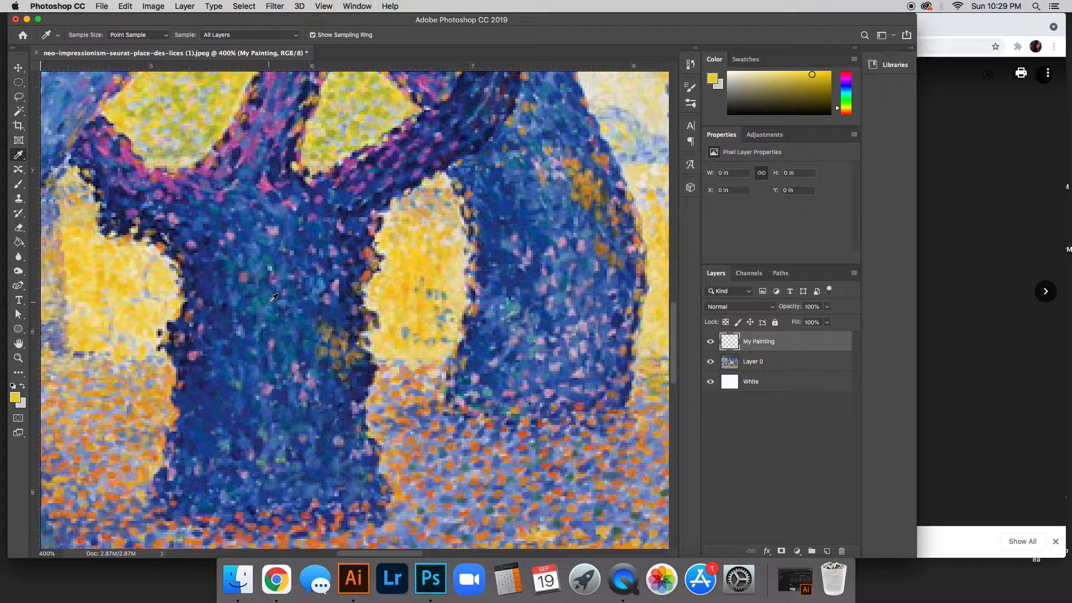
pyautogui.click(269, 276)
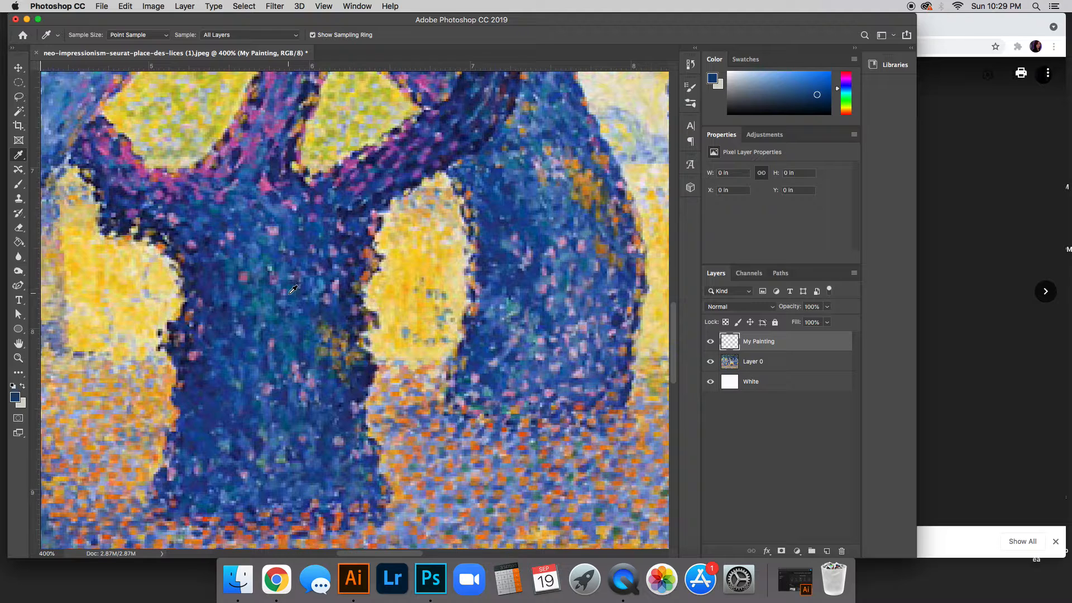
pyautogui.press('b')
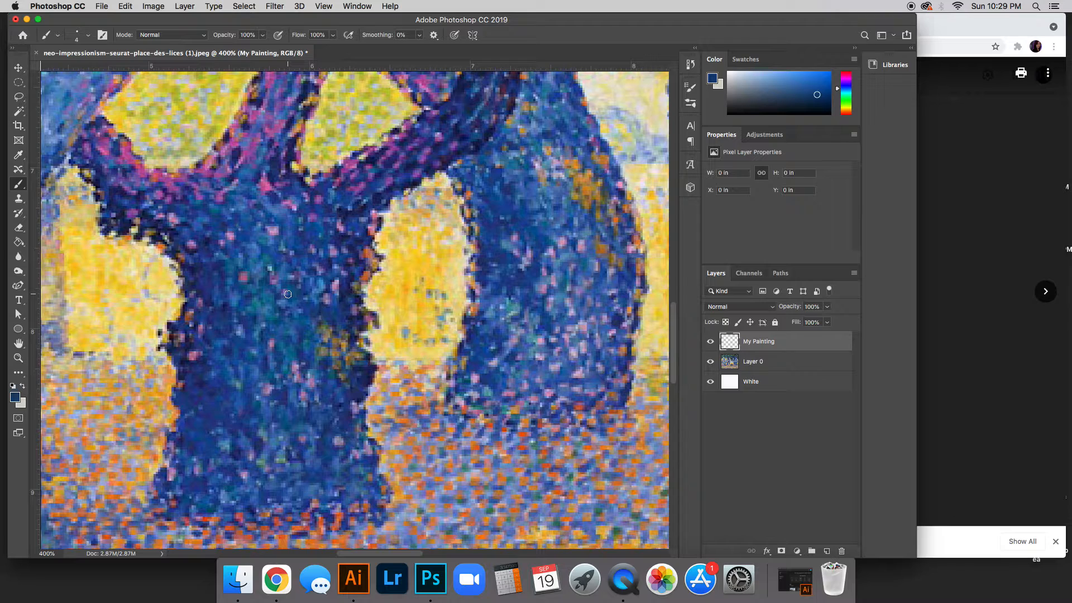
pyautogui.press('i')
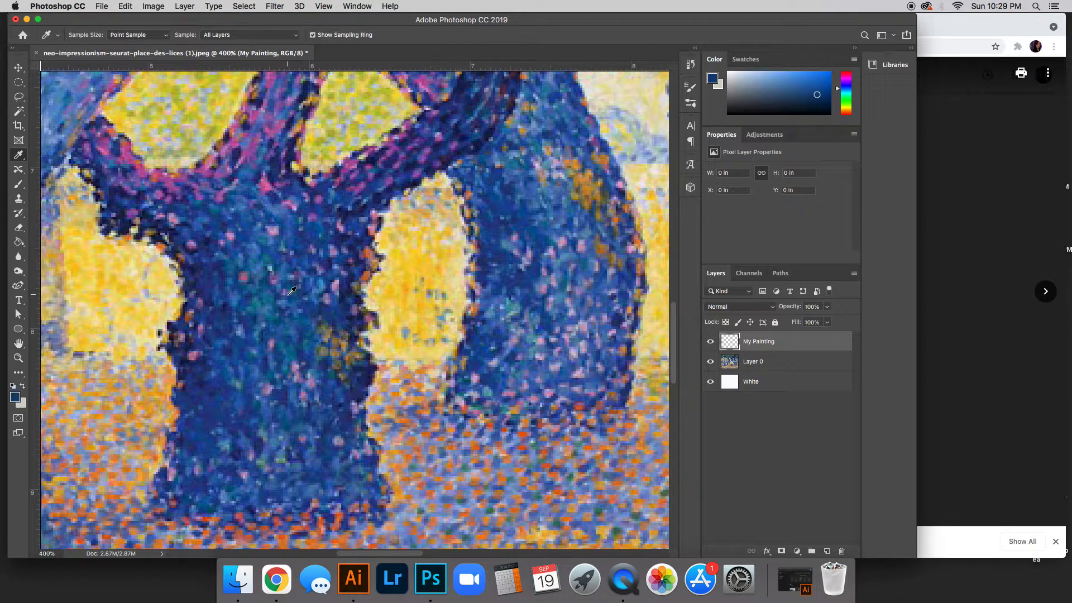
pyautogui.press('b')
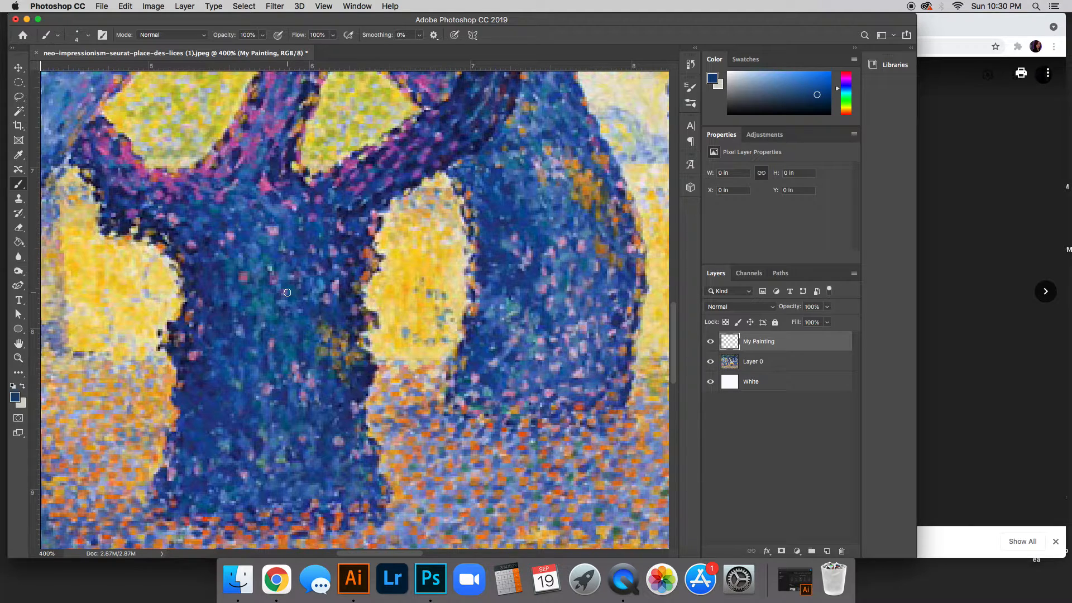
pyautogui.press('i')
pyautogui.click(294, 294)
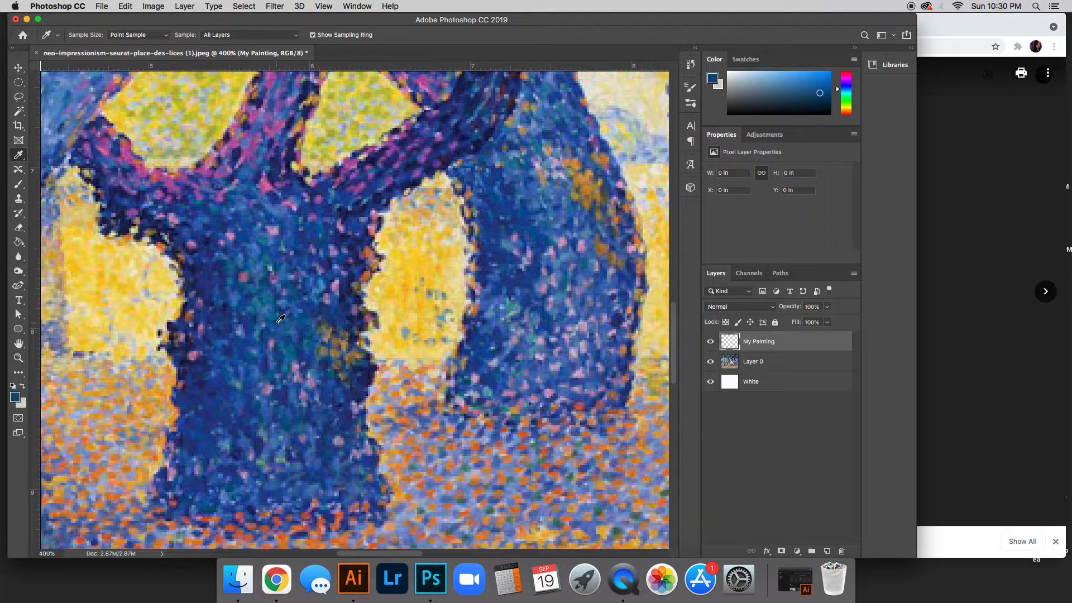
pyautogui.press('b')
pyautogui.moveTo(282, 324)
pyautogui.mouseDown()
pyautogui.moveTo(285, 272)
pyautogui.moveTo(299, 288)
pyautogui.moveTo(303, 277)
pyautogui.moveTo(300, 307)
pyautogui.moveTo(311, 308)
pyautogui.moveTo(308, 323)
pyautogui.moveTo(294, 318)
pyautogui.moveTo(297, 333)
pyautogui.moveTo(290, 323)
pyautogui.moveTo(284, 341)
pyautogui.moveTo(273, 278)
pyautogui.moveTo(268, 304)
pyautogui.mouseUp()
# Sample a teal from the trunk's centre and paint short vertical strokes over the matching teal area on My Painting
pyautogui.press('i')
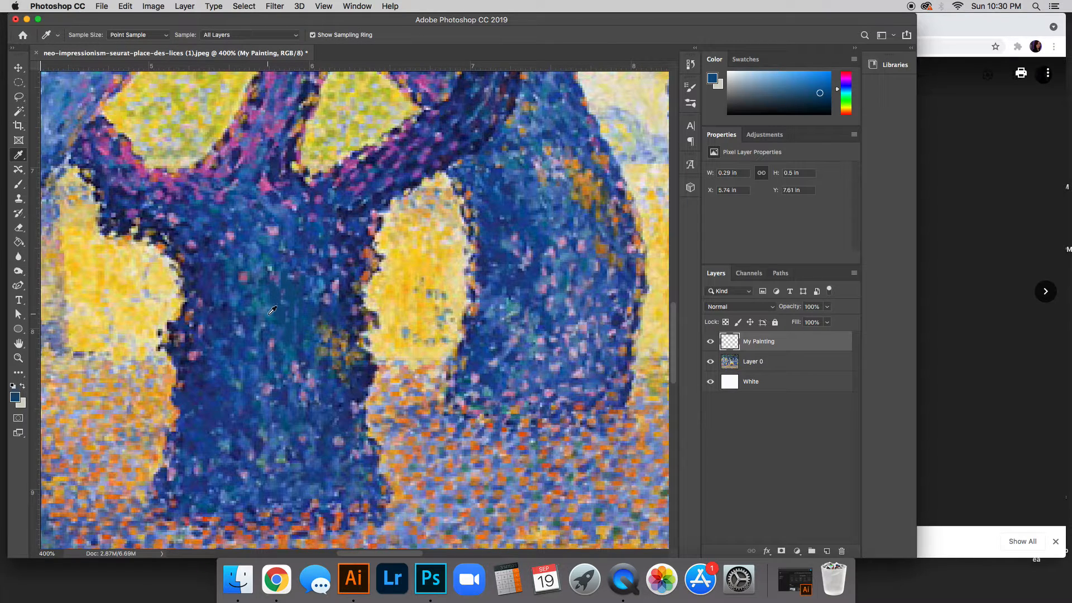
pyautogui.click(272, 310)
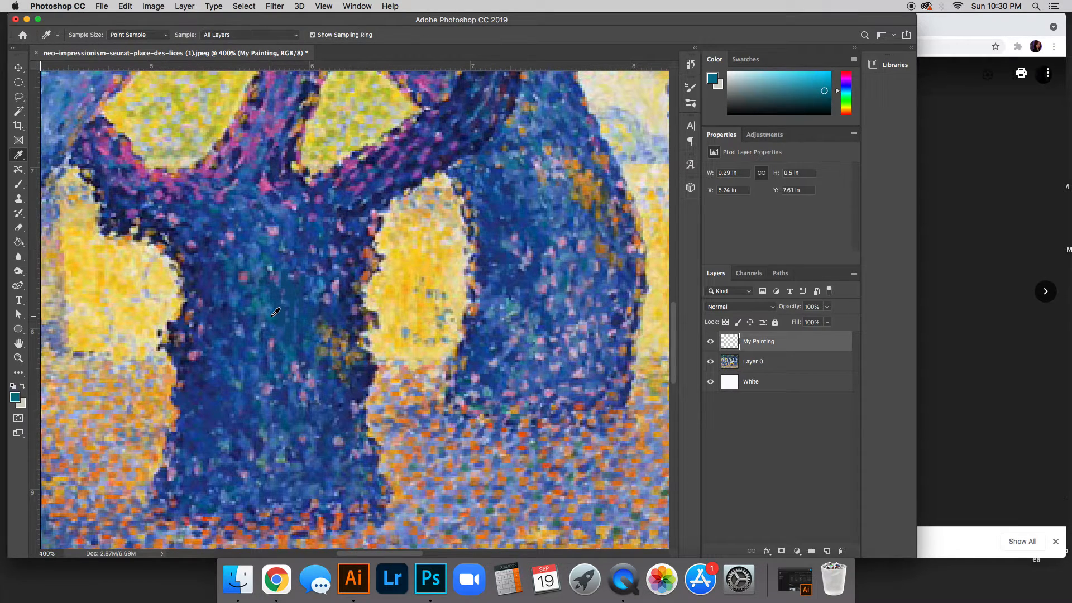
pyautogui.press('b')
pyautogui.moveTo(269, 320)
pyautogui.mouseDown()
pyautogui.moveTo(261, 282)
pyautogui.moveTo(272, 298)
pyautogui.moveTo(279, 270)
pyautogui.moveTo(288, 330)
pyautogui.moveTo(277, 341)
pyautogui.moveTo(269, 328)
pyautogui.moveTo(296, 358)
pyautogui.moveTo(296, 268)
pyautogui.moveTo(288, 278)
pyautogui.moveTo(289, 264)
pyautogui.moveTo(267, 269)
pyautogui.mouseUp()
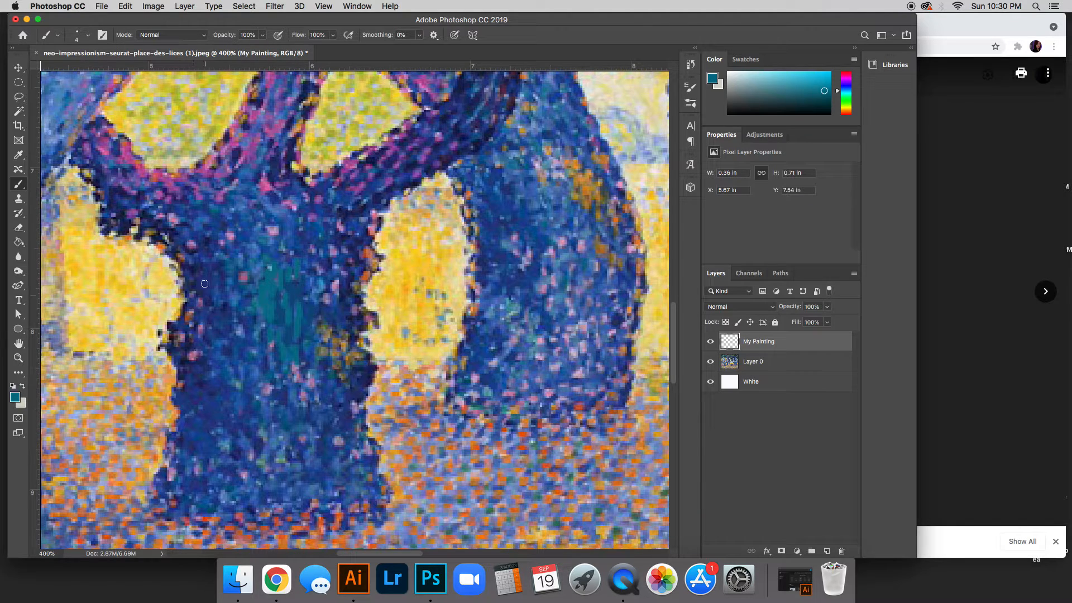
# Sample a medium blue from the trunk's left side and paint short vertical strokes down that side
pyautogui.press('i')
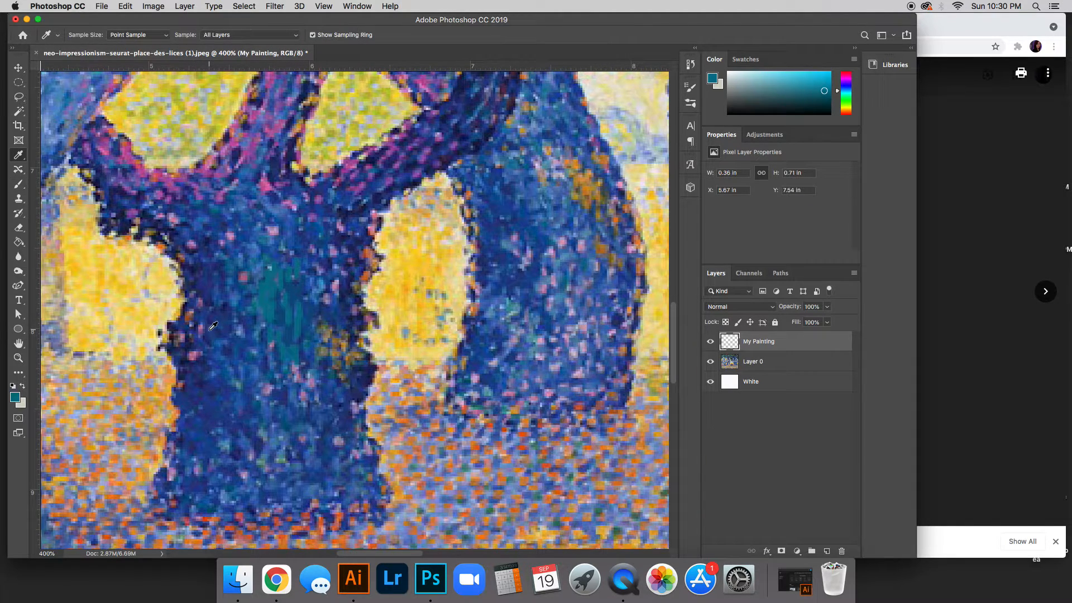
pyautogui.click(217, 328)
pyautogui.press('b')
pyautogui.moveTo(211, 333); pyautogui.dragTo(204, 323)
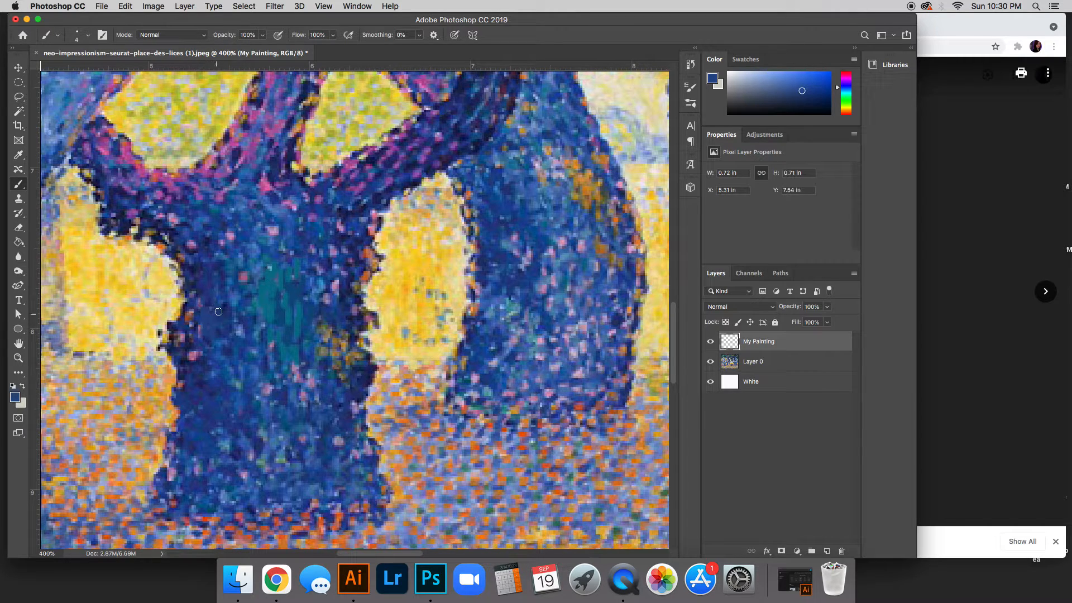
pyautogui.moveTo(211, 362)
pyautogui.mouseDown()
pyautogui.moveTo(202, 405)
pyautogui.moveTo(193, 338)
pyautogui.moveTo(193, 431)
pyautogui.moveTo(210, 402)
pyautogui.moveTo(212, 424)
pyautogui.moveTo(220, 403)
pyautogui.moveTo(220, 423)
pyautogui.moveTo(206, 415)
pyautogui.moveTo(203, 436)
pyautogui.moveTo(218, 398)
pyautogui.mouseUp()
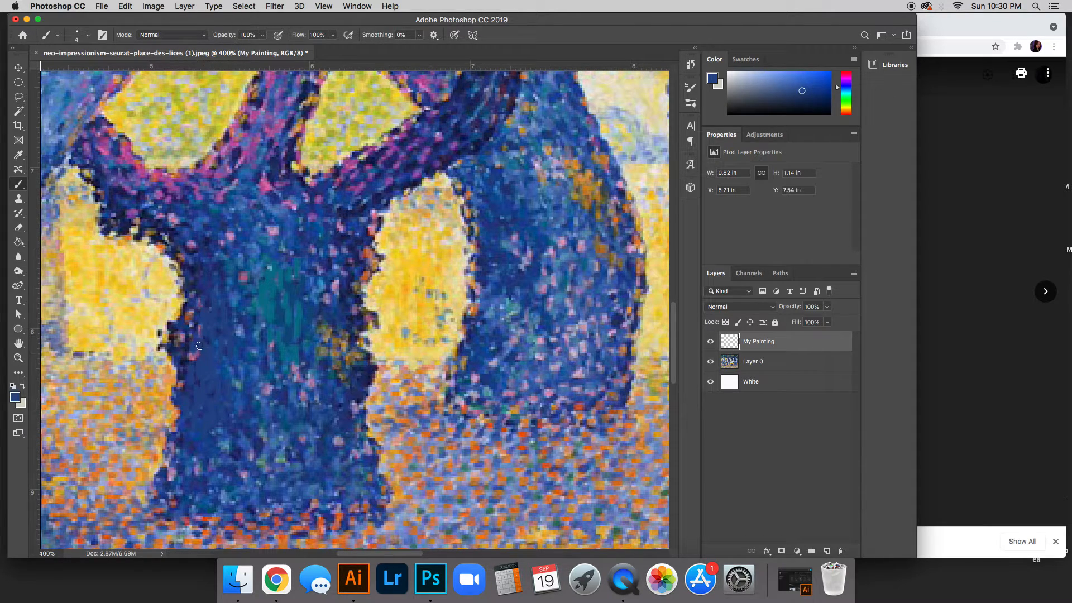
pyautogui.moveTo(193, 319); pyautogui.dragTo(194, 335)
# Hide the original artwork layer to check the painted strokes against the white backing, and show it again
pyautogui.press('super+minus')
pyautogui.press('super+minus')
pyautogui.press('super+minus')
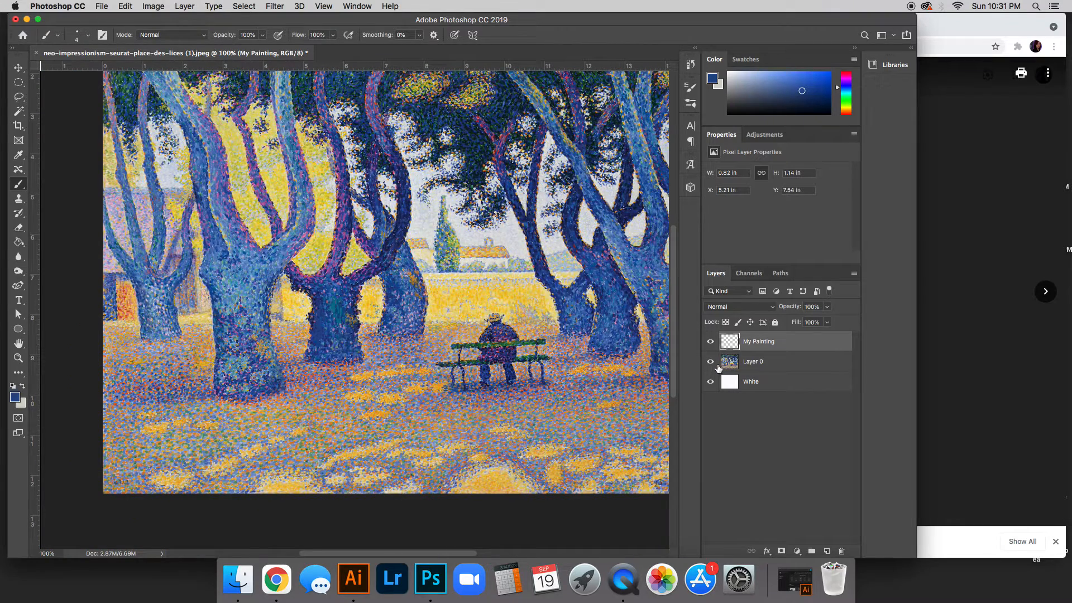
pyautogui.click(711, 362)
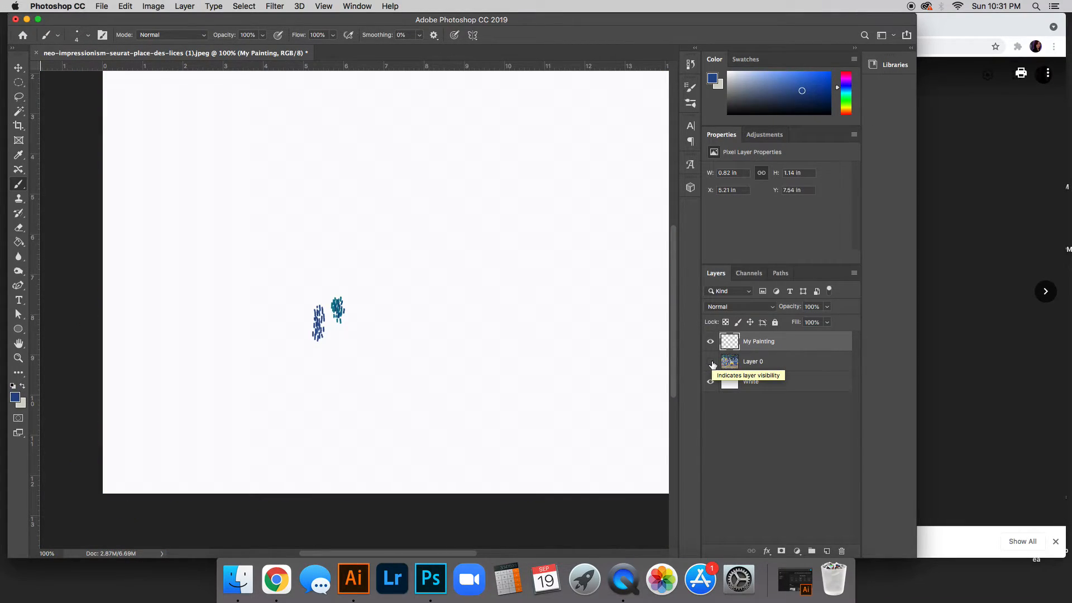
pyautogui.click(711, 362)
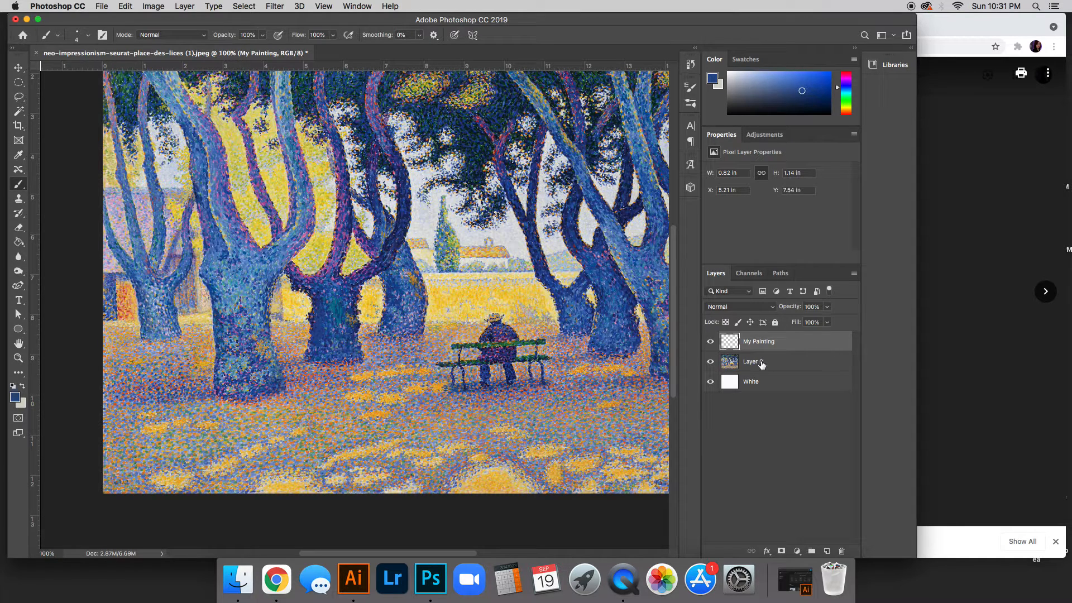
# Delete the original artwork layer, Layer 0, and make My Painting the active layer
pyautogui.click(763, 364)
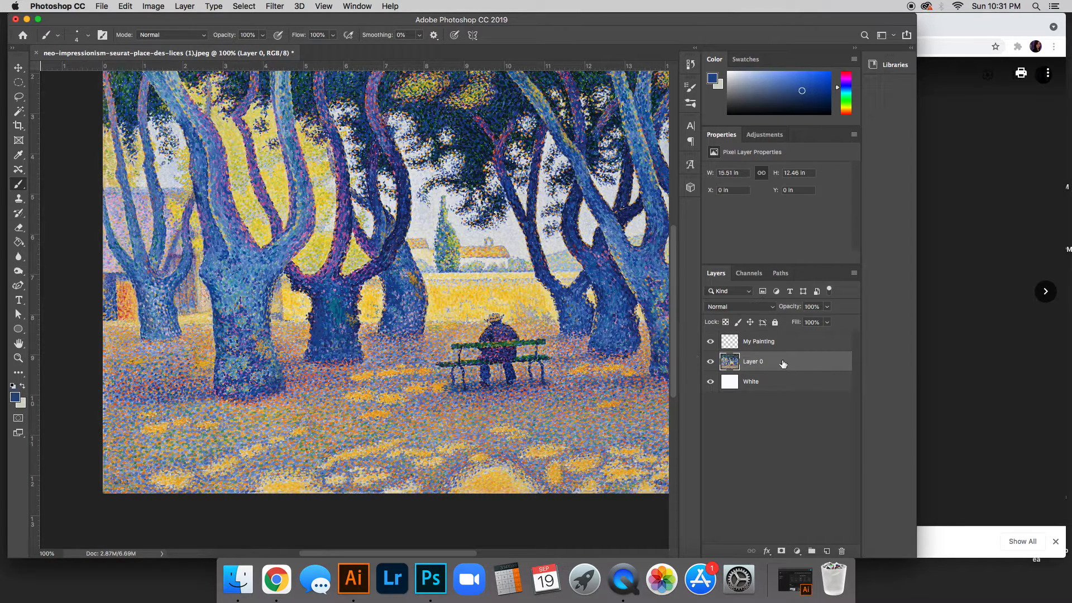
pyautogui.rightClick(752, 362)
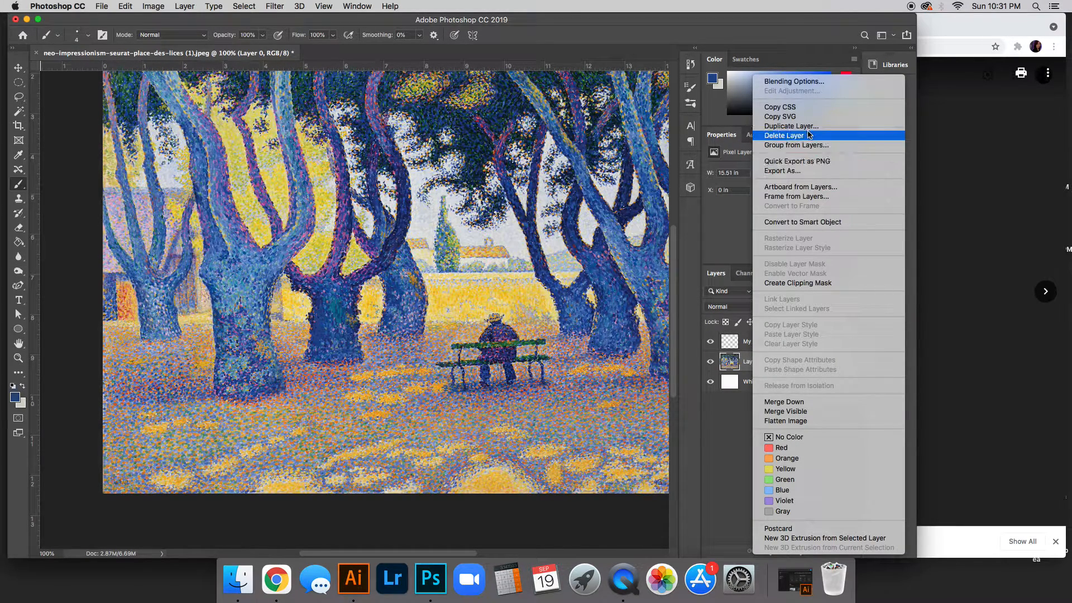
pyautogui.click(864, 136)
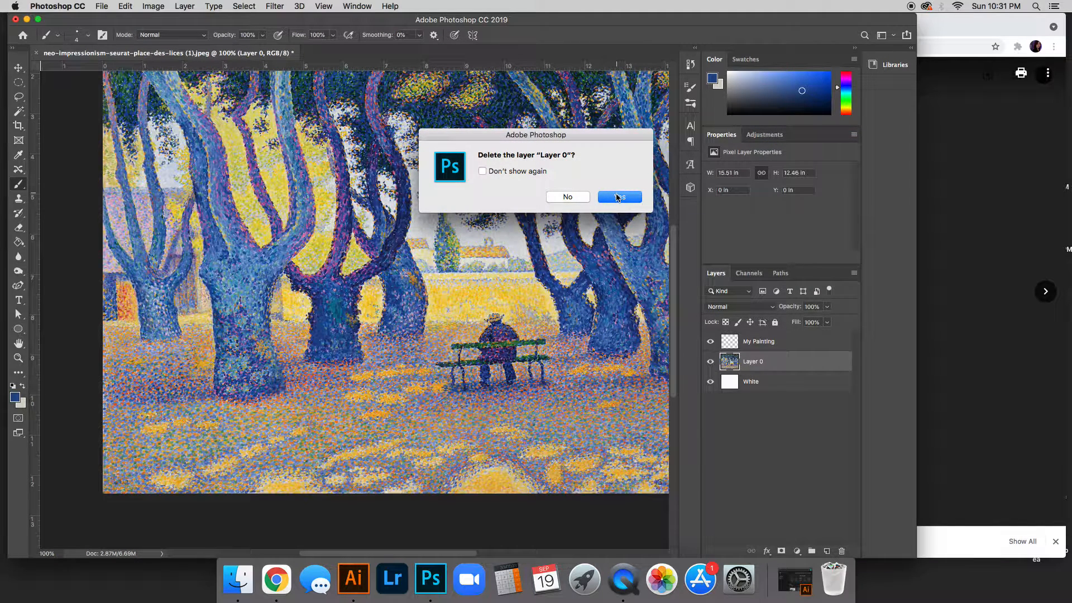
pyautogui.click(618, 197)
pyautogui.click(758, 344)
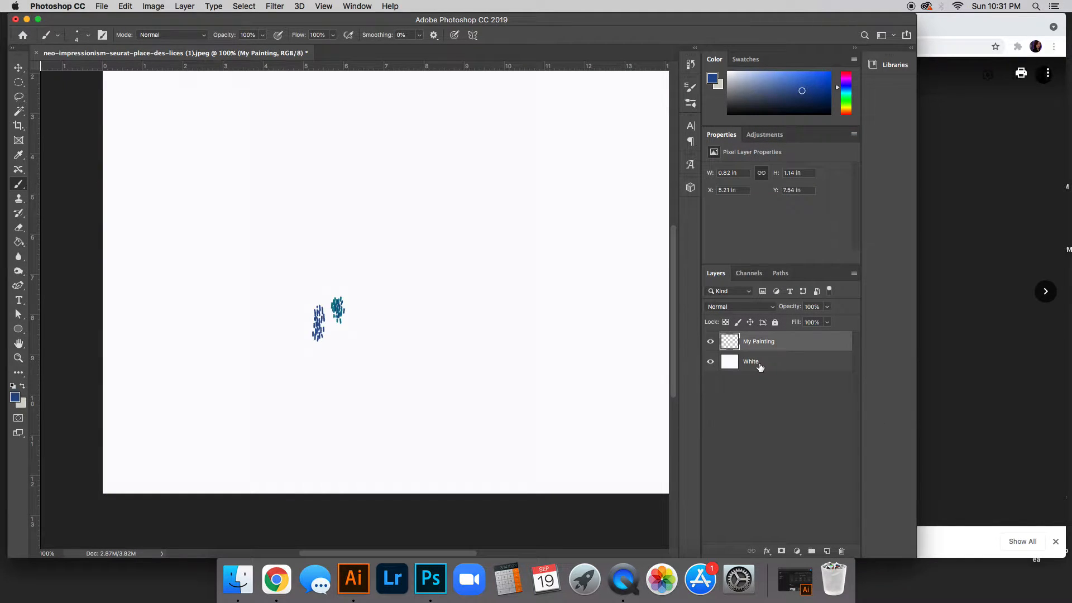